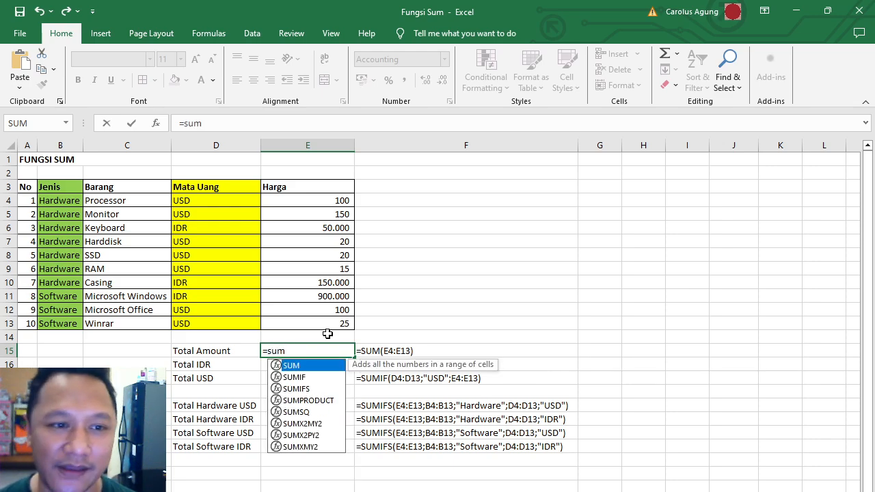
Complete the SUM formula in E15 to total the Harga values in E4:E13, and select that range to check the total.
type("(")
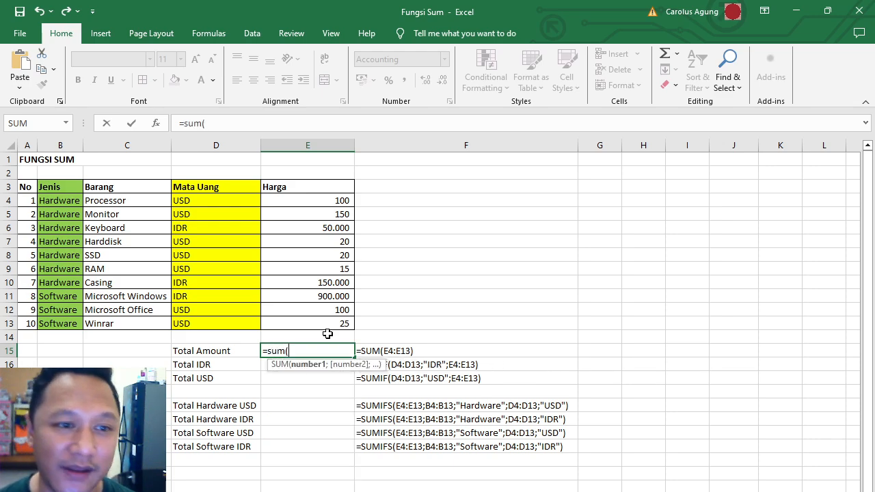
left_click(324, 199)
left_click_drag(324, 199, 332, 324)
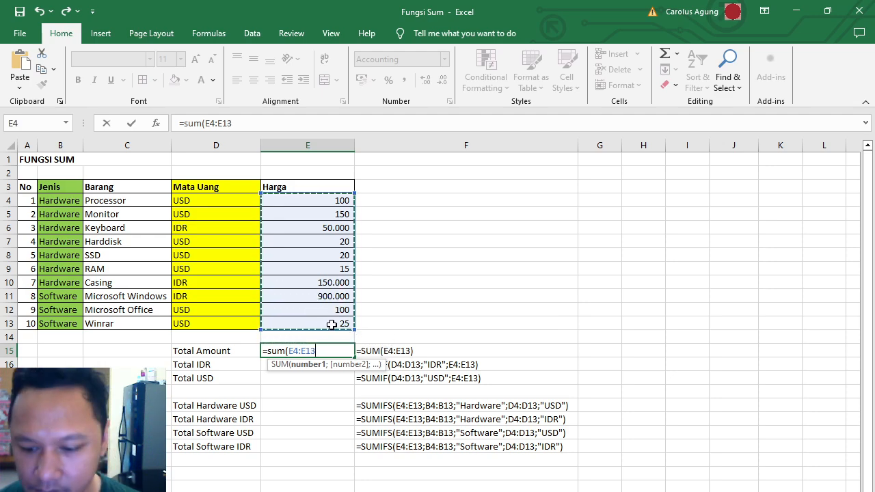
type(")")
key("Return")
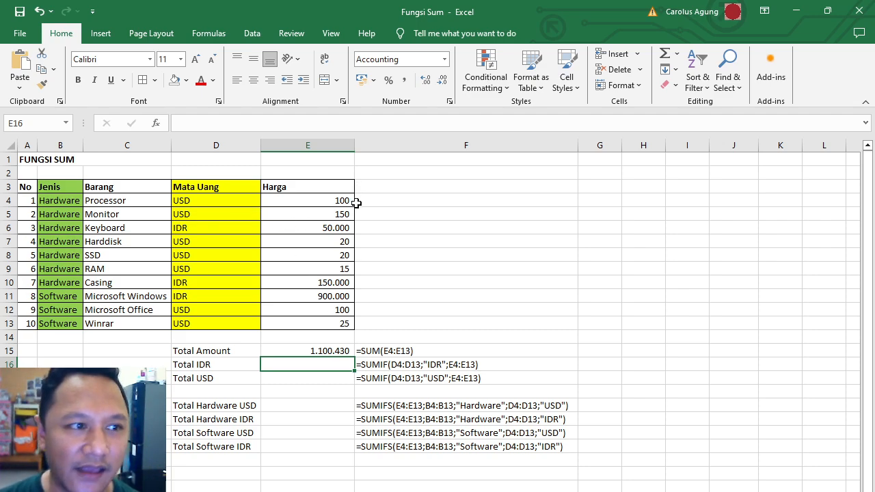
left_click_drag(342, 201, 340, 324)
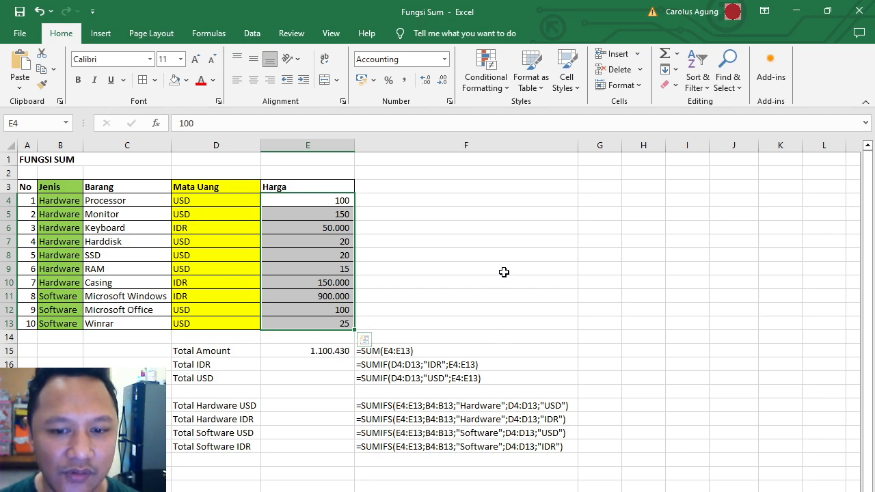
Calculate Total IDR in E16 with =SUMIF(D4:D13;"IDR";E4:E13).
left_click(335, 365)
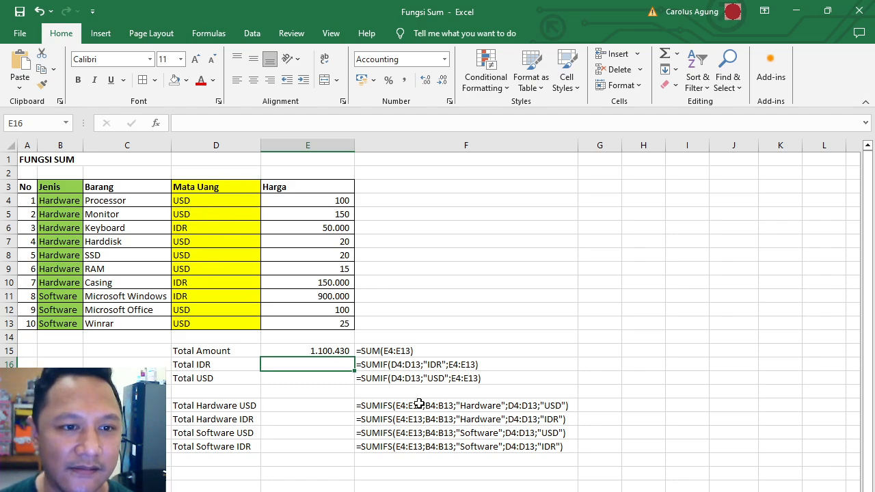
type("=su")
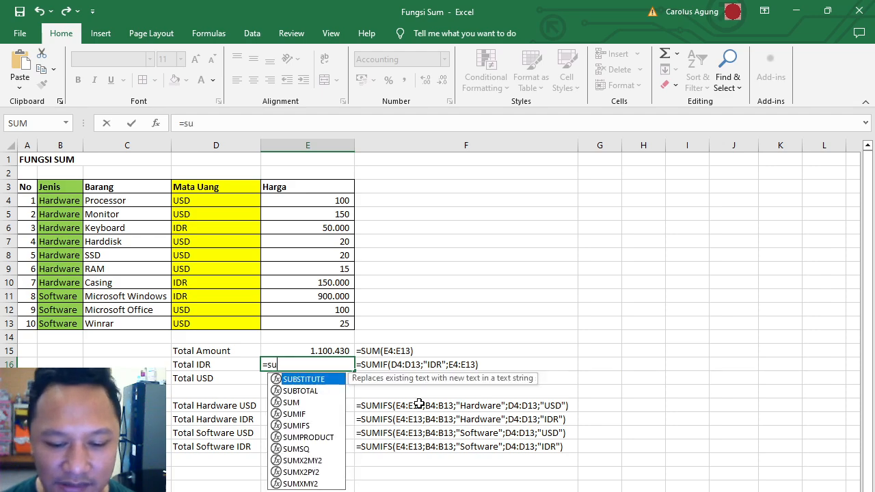
type("mif(")
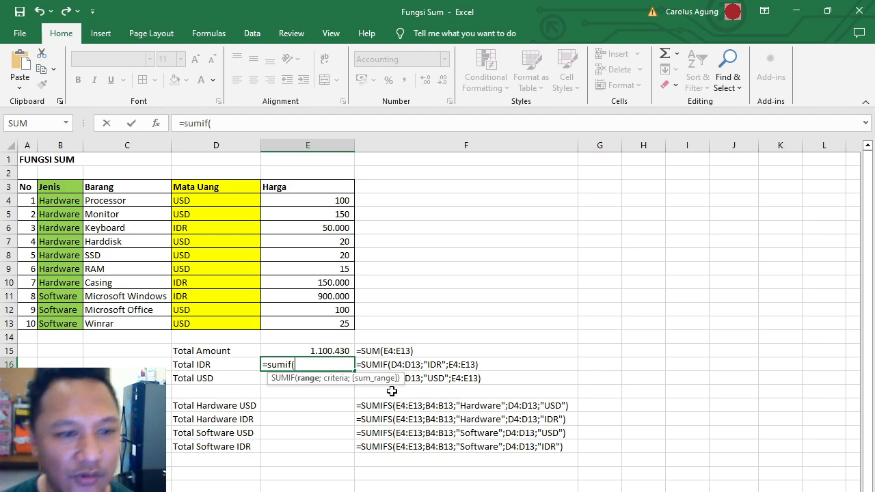
left_click_drag(248, 199, 237, 322)
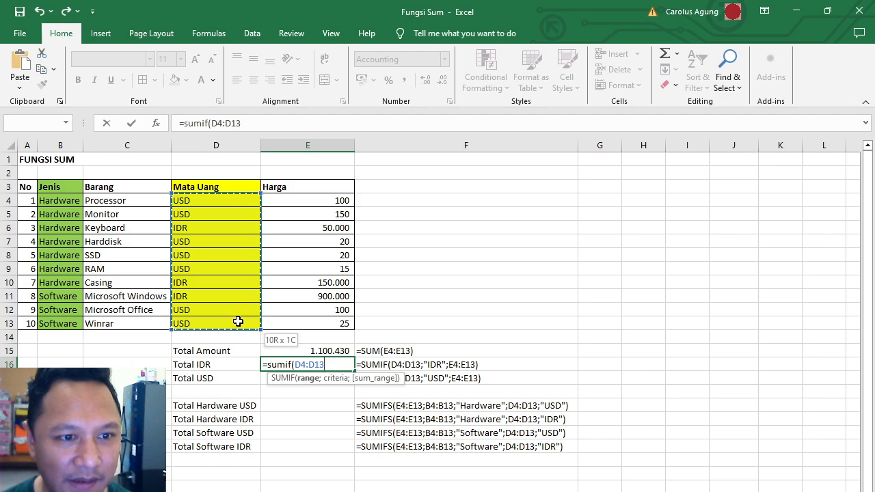
type(";")
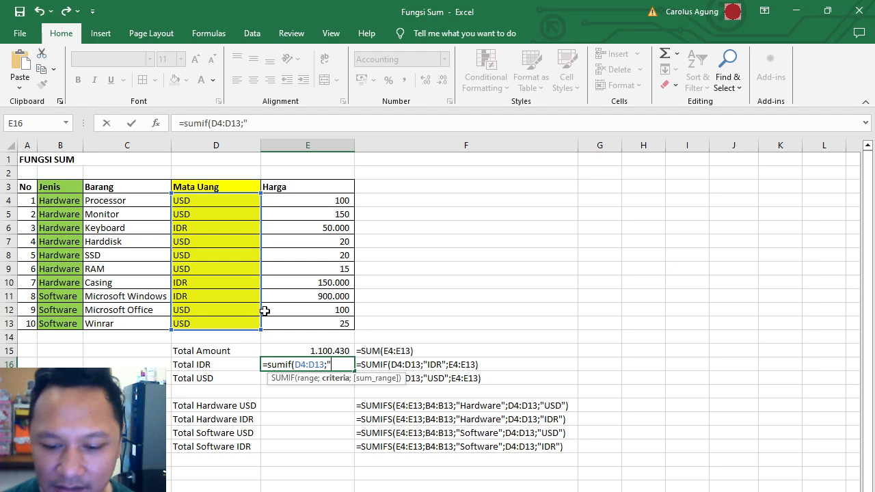
type("\"IDR")
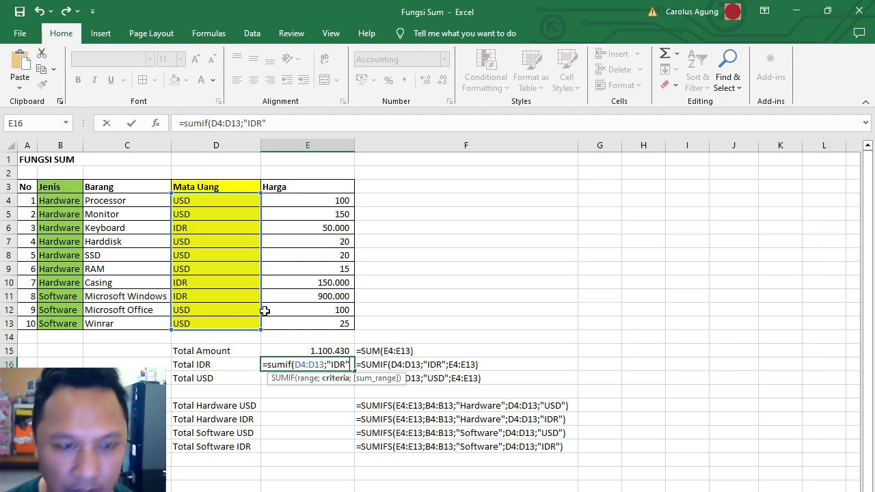
type("\";")
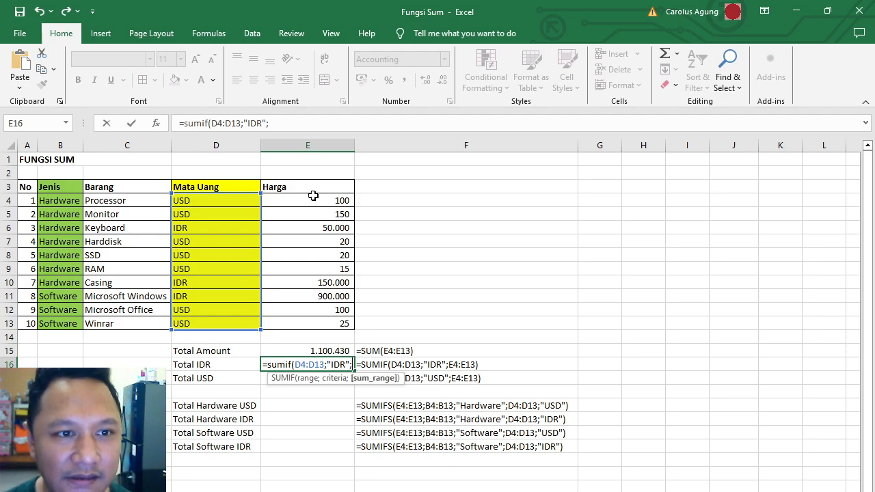
left_click_drag(311, 195, 323, 326)
type(")")
key("Return")
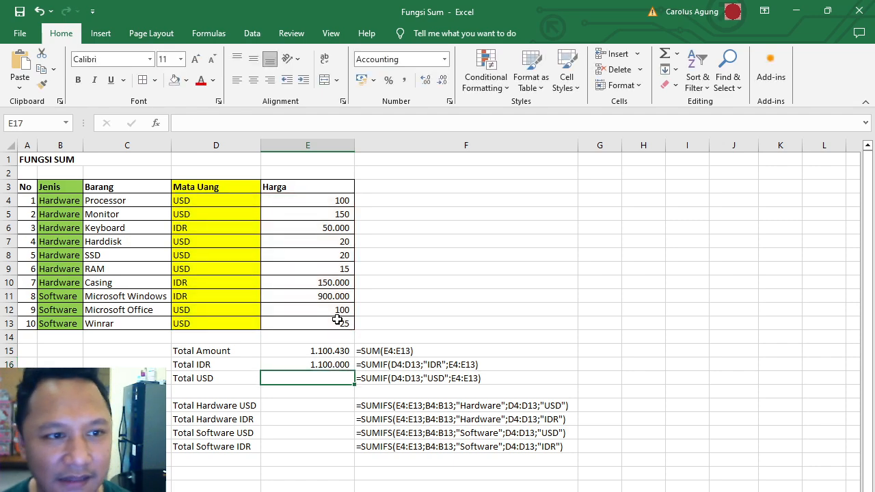
Check the Total IDR formula in E16 against the IDR prices of Microsoft Windows, Casing and Keyboard.
left_click(329, 366)
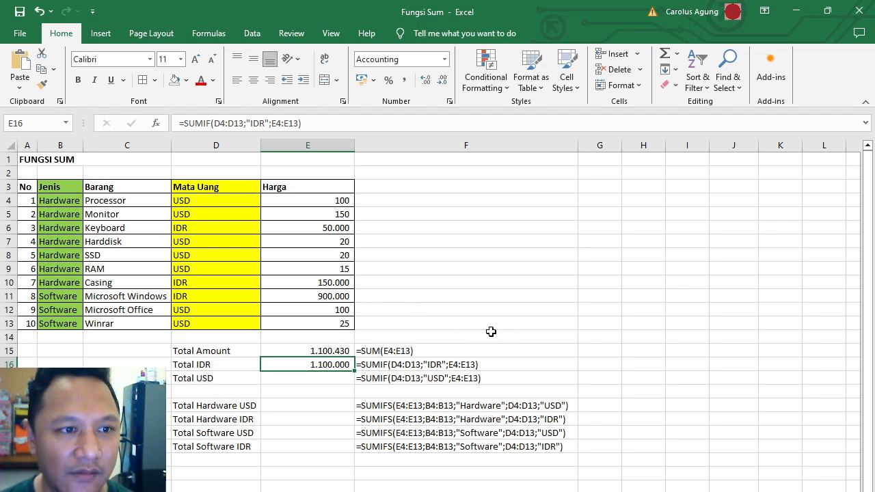
left_click(316, 291)
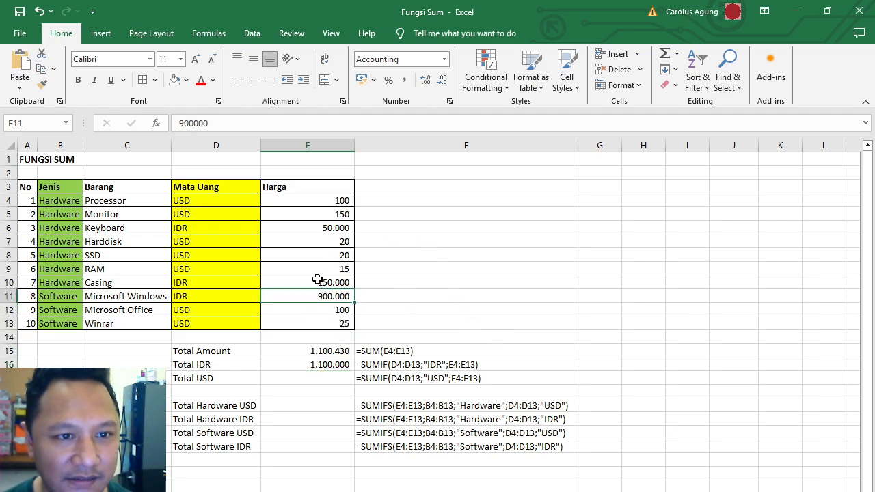
left_click(316, 282, "ctrl")
left_click(330, 227, "ctrl")
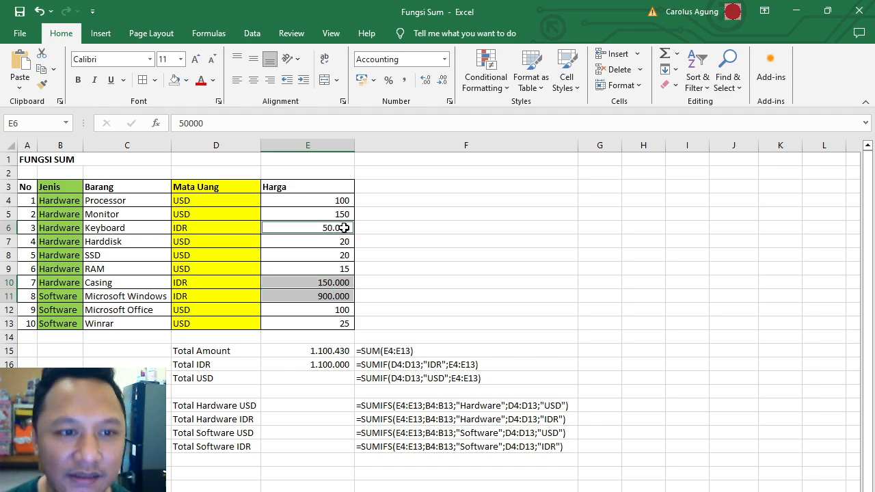
left_click(439, 253)
Calculate Total USD in E17 with =SUMIF(D4:D13;"USD";E4:E13).
left_click(320, 376)
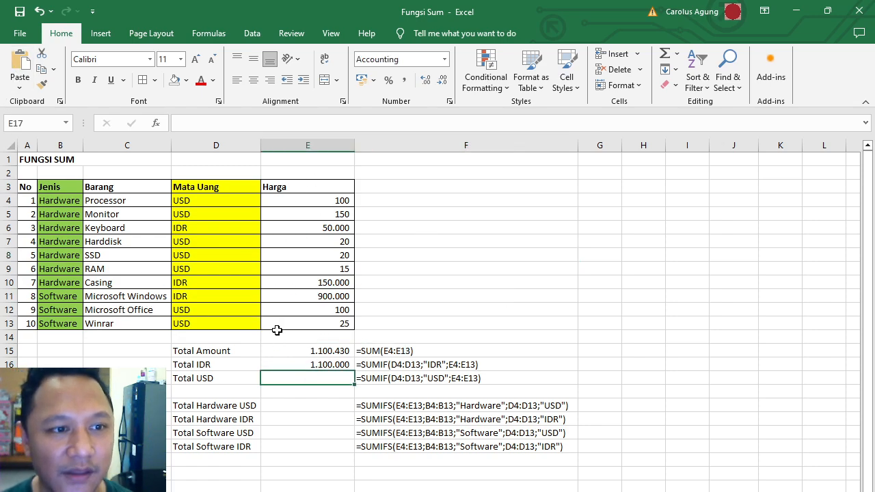
type("=sumif")
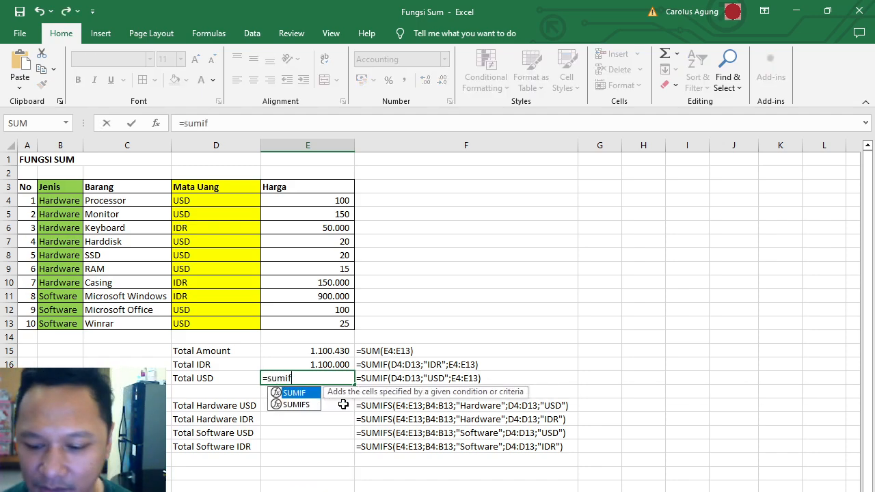
type("(")
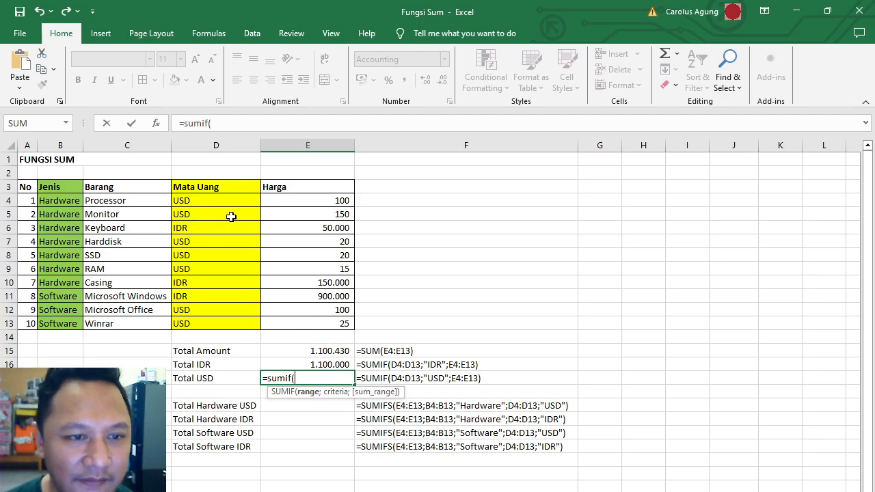
left_click_drag(232, 202, 223, 327)
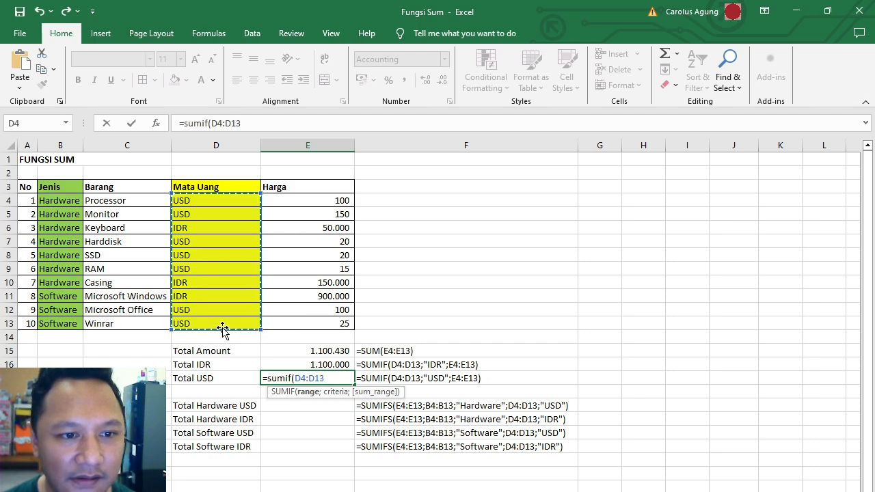
type(";")
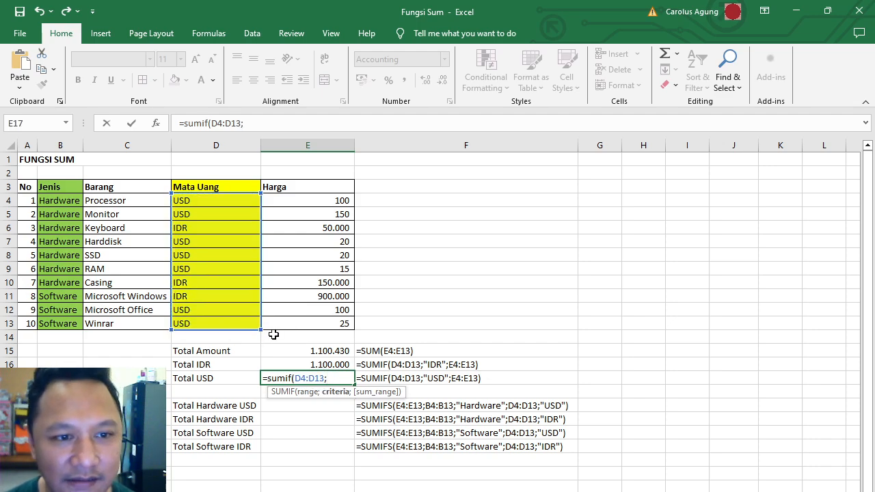
type("\"")
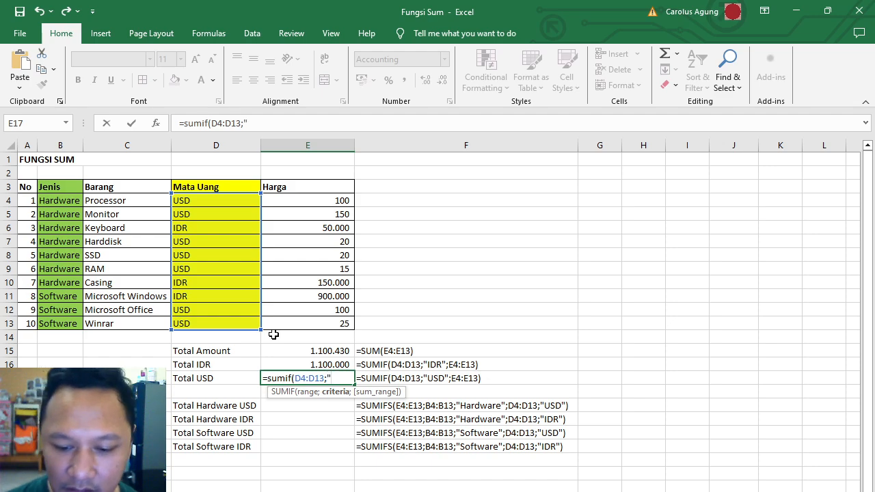
type("USD\";")
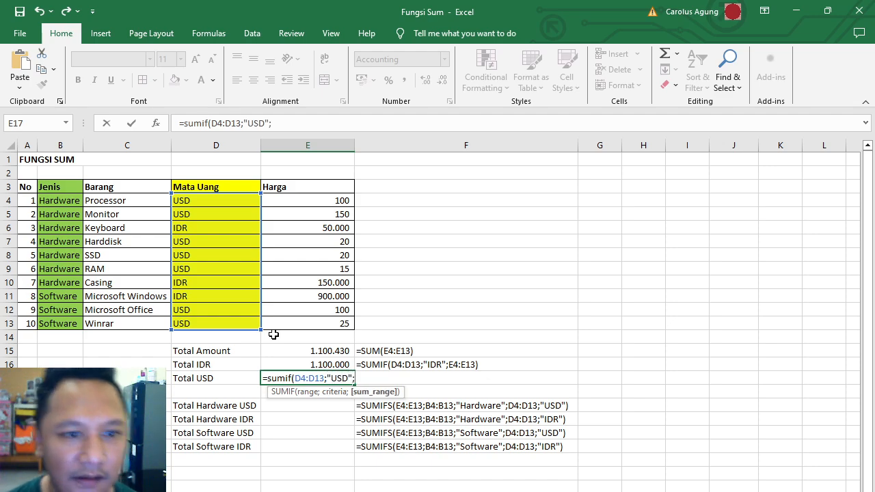
left_click_drag(324, 200, 327, 326)
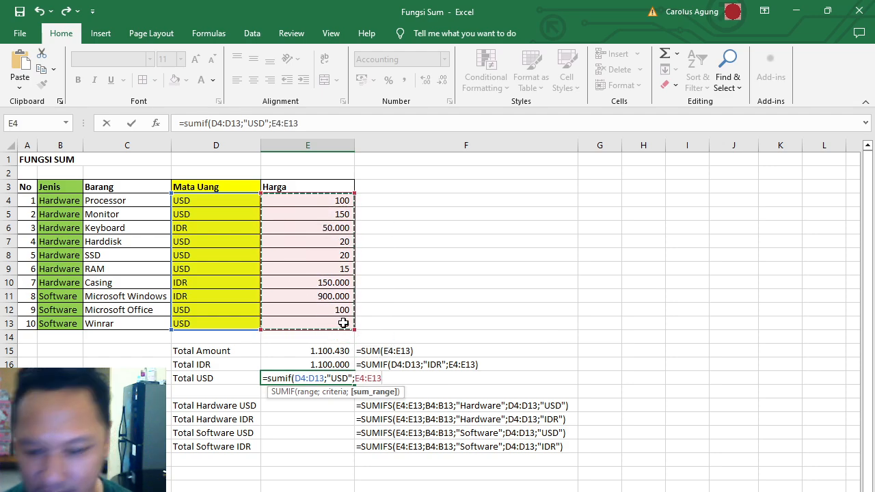
type(")")
key("Return")
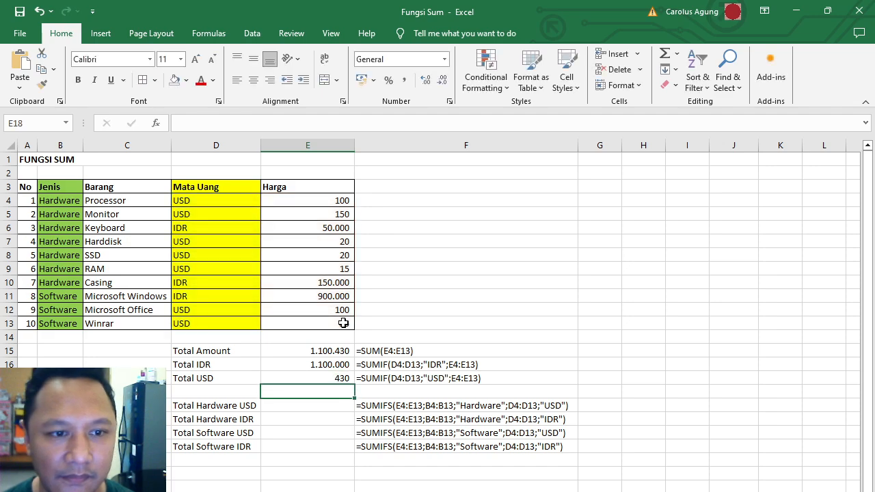
Select all USD prices together in the Harga column (E4, E5, E7, E8, E9, E12, E13) to verify their sum.
left_click(329, 201)
left_click(325, 218, "ctrl")
left_click(332, 243, "ctrl")
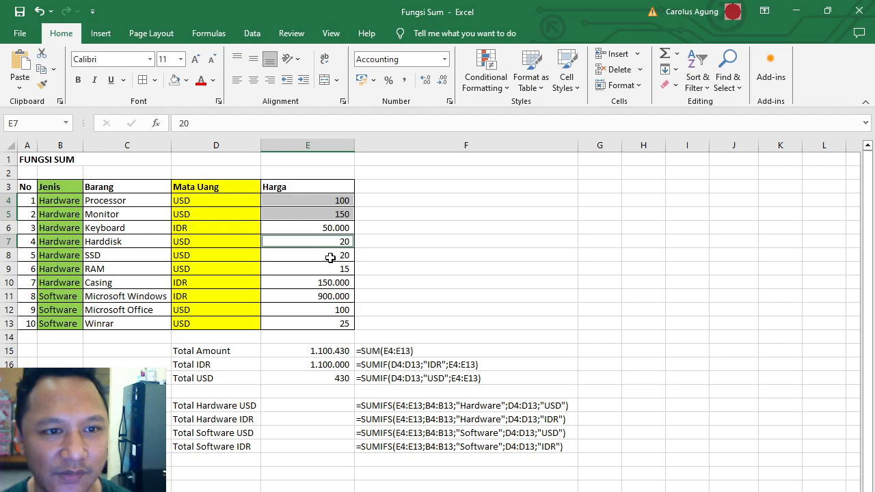
left_click(331, 256, "ctrl")
left_click(329, 269, "ctrl")
left_click(324, 309, "ctrl")
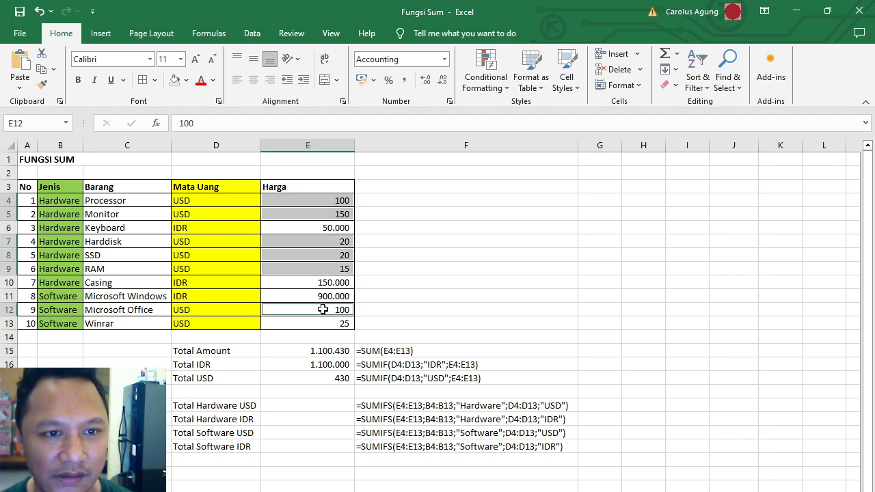
left_click(324, 325, "ctrl")
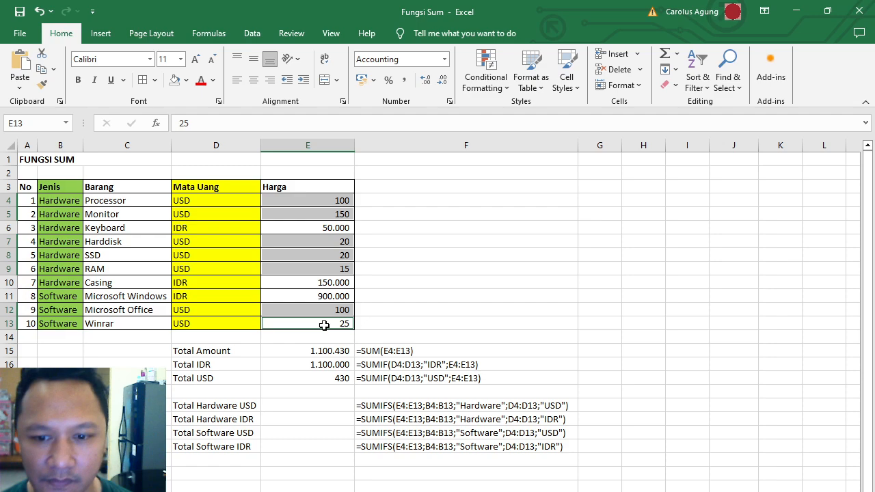
left_click(396, 261)
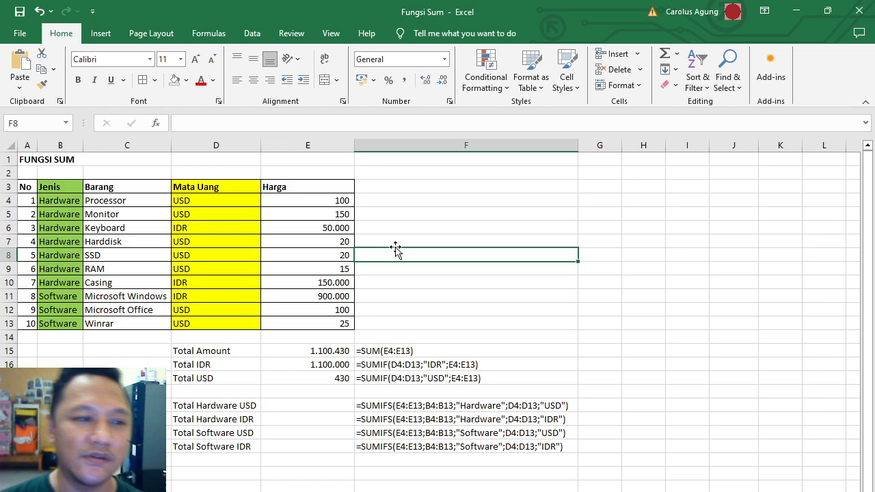
Start a SUMIFS formula in E19 for Total Hardware USD, using the prices in E4:E13 as the sum range.
left_click(287, 405)
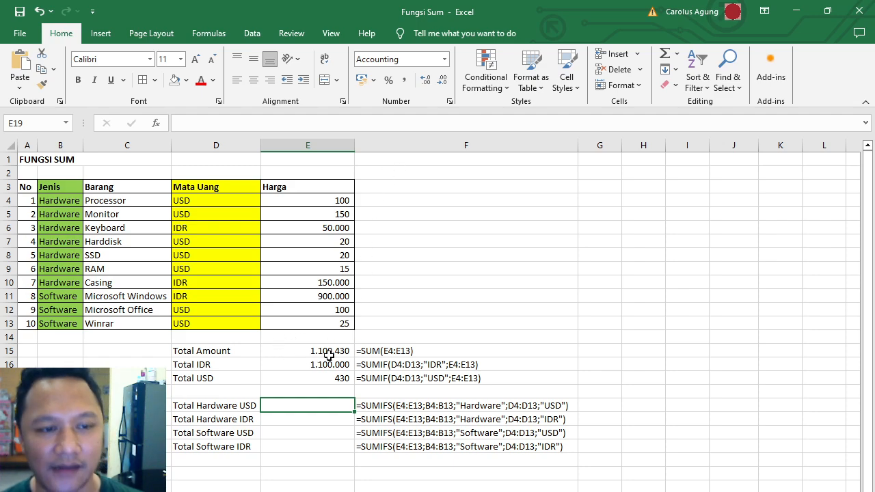
type("=")
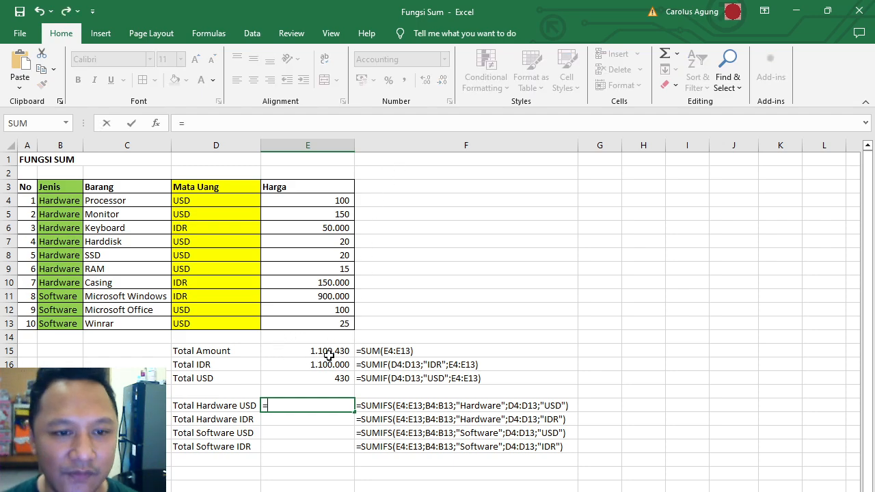
type("sumifs")
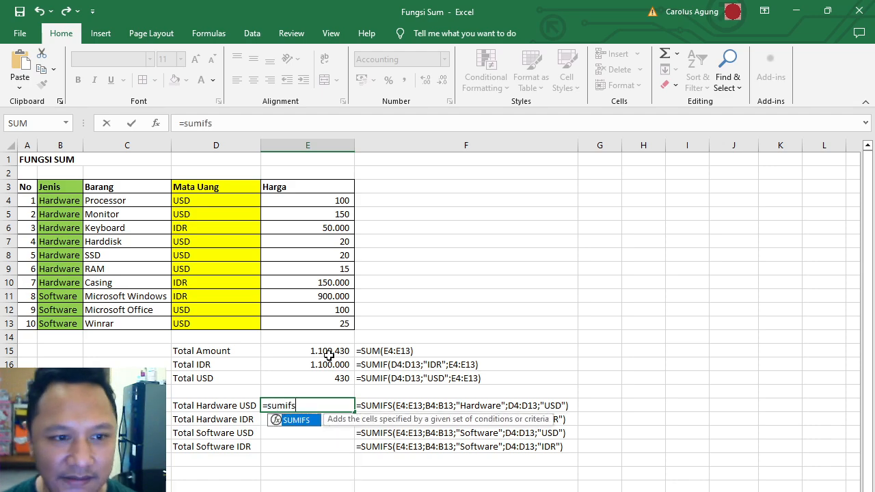
type("(")
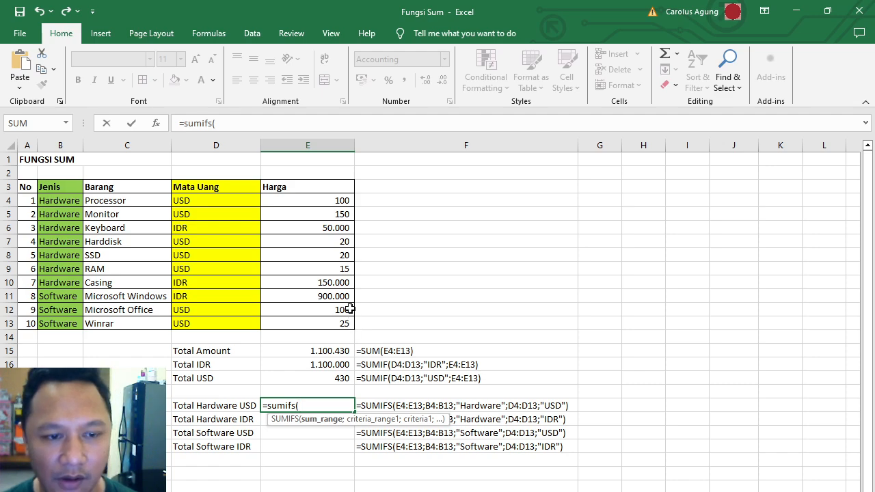
left_click(311, 200)
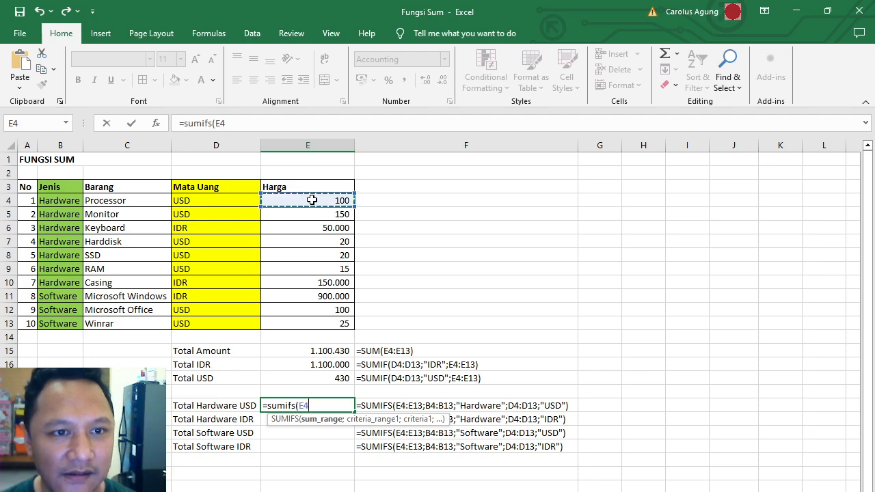
left_click_drag(312, 201, 334, 317)
type(";")
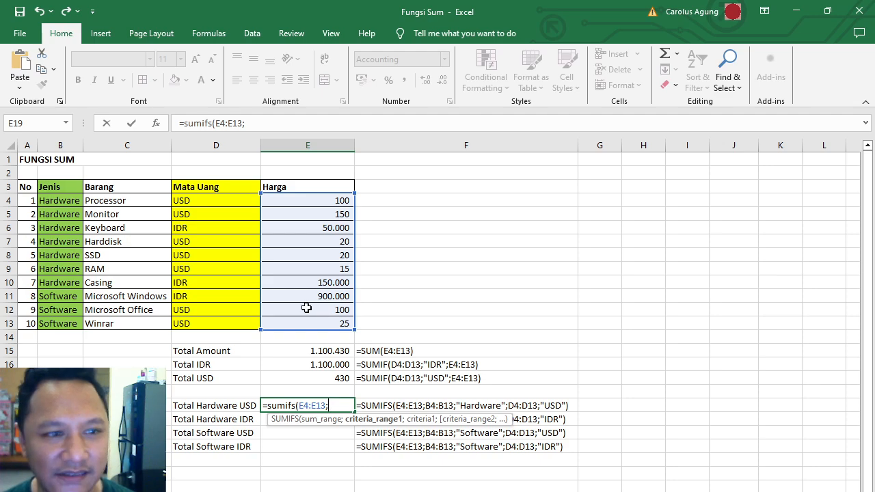
Add the first condition to the E19 formula: Jenis range B4:B13 with the criterion "Hardware".
left_click(66, 200)
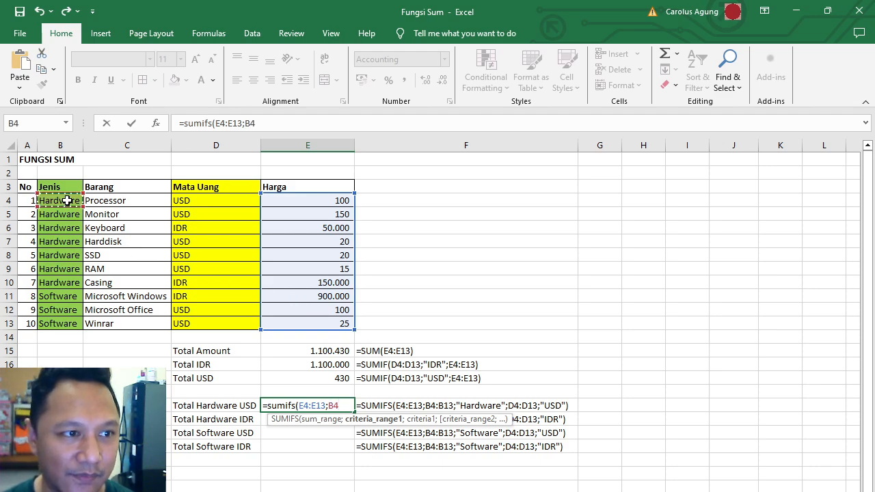
left_click_drag(66, 201, 71, 326)
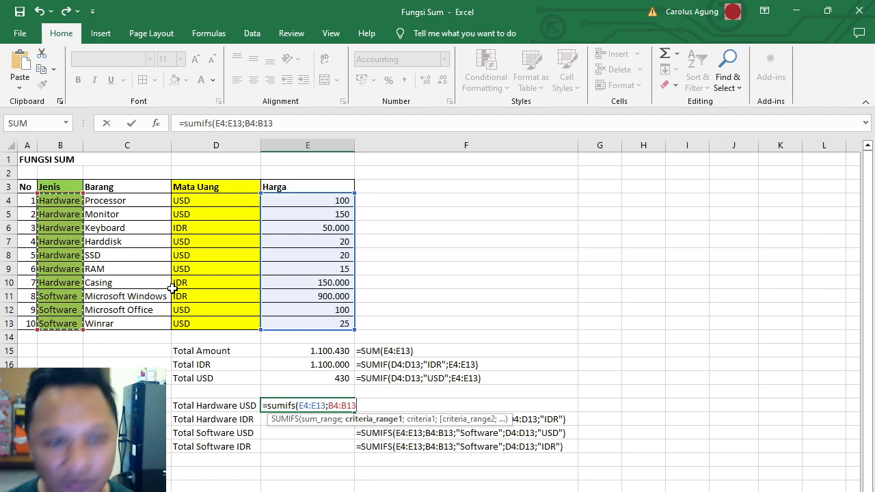
type(";")
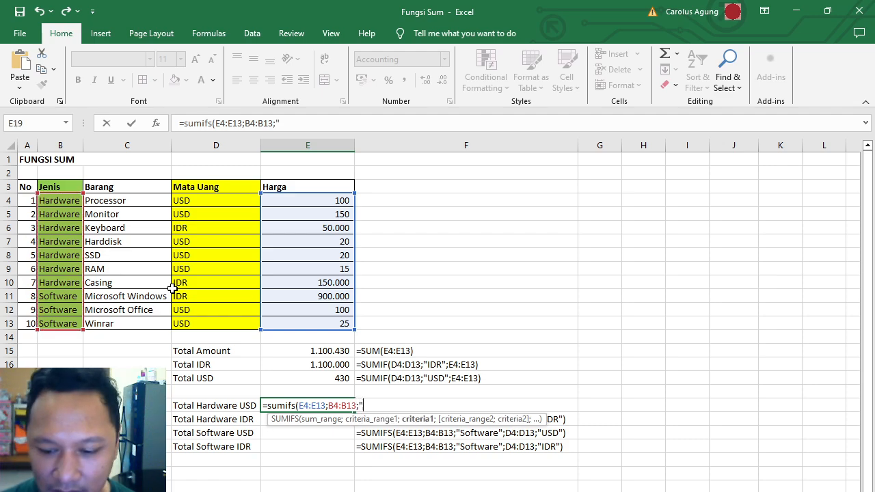
type("\"Har")
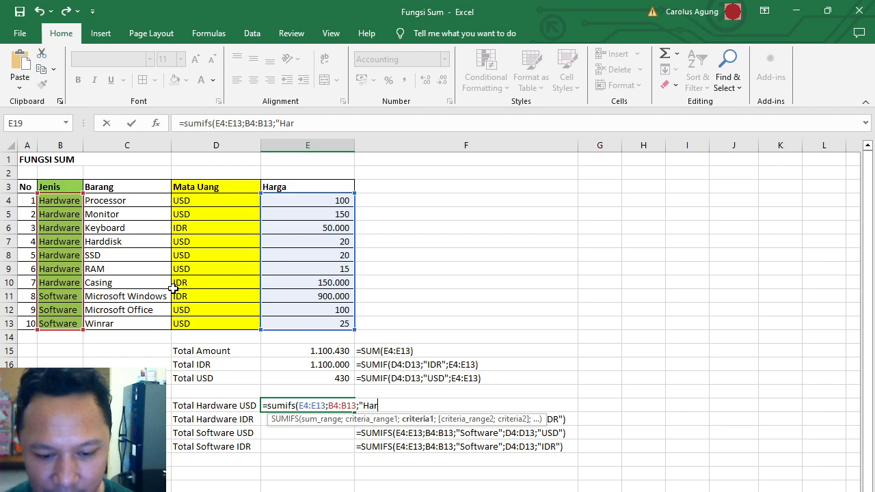
type("dware\"")
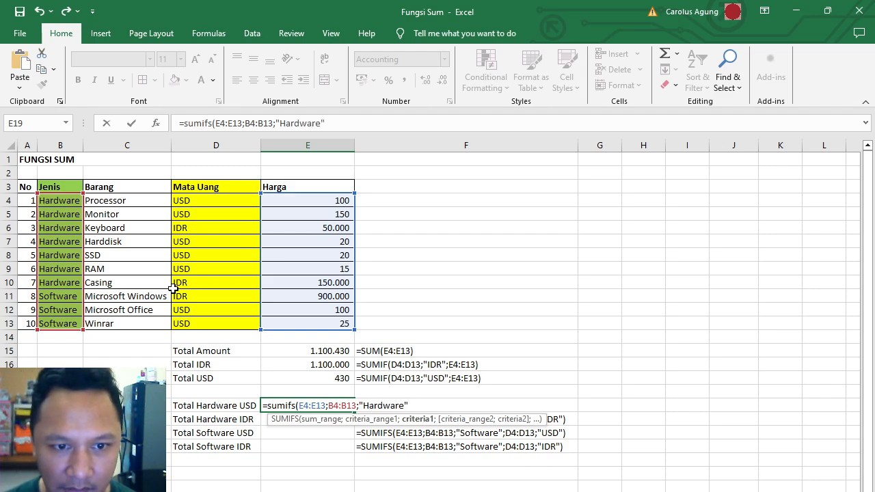
type(";")
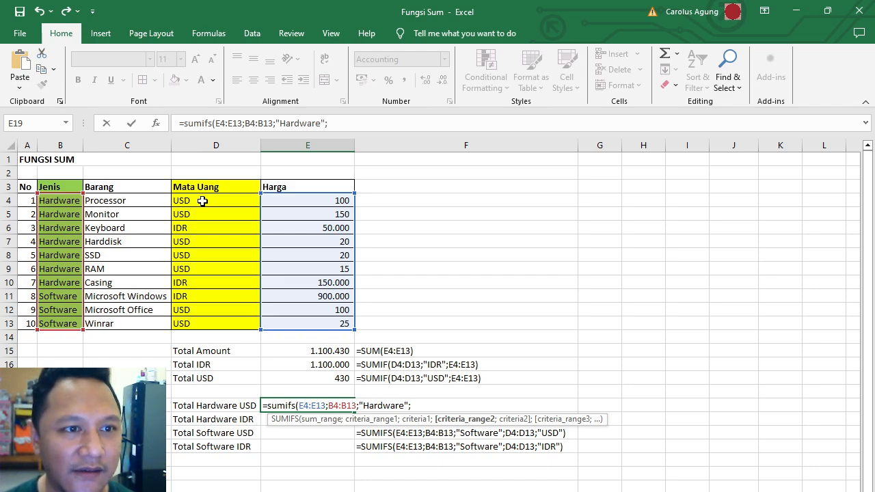
Add Mata Uang range D4:D13 with the criterion "USD" as the second condition and complete the E19 formula.
left_click_drag(203, 201, 200, 330)
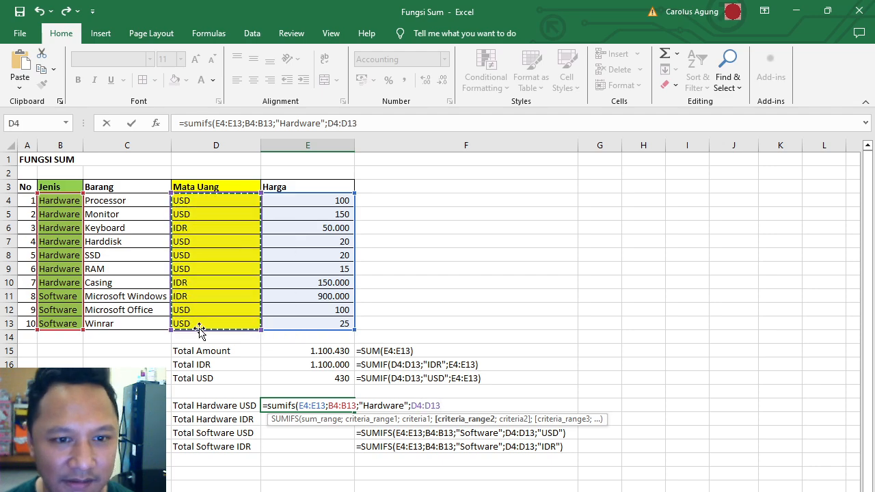
type(";")
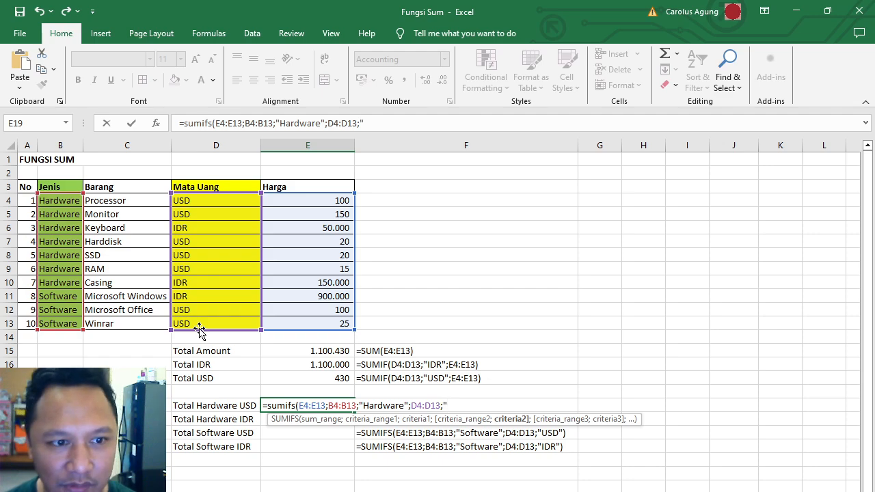
type("\"USD\"")
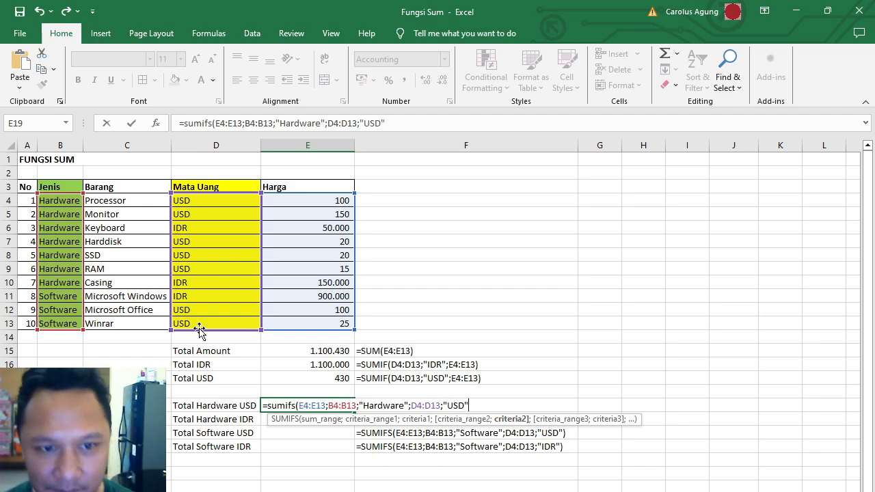
type(")")
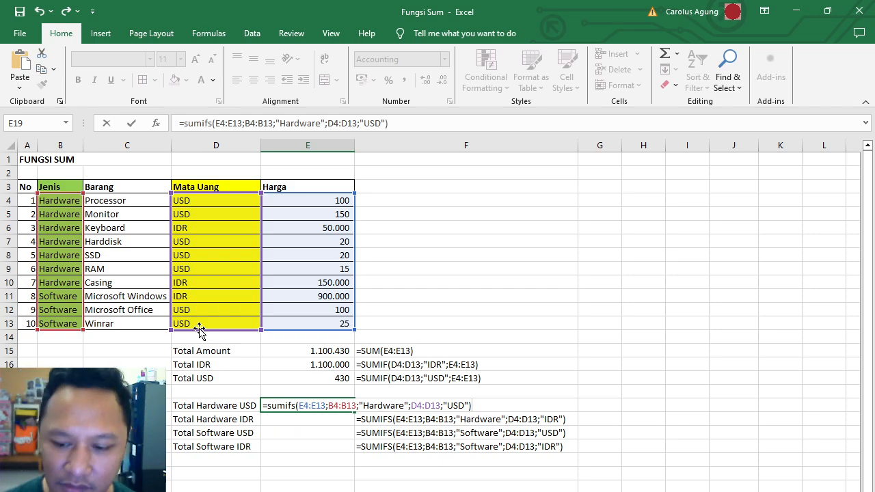
key("Return")
Review the E19 formula and select the hardware USD prices together (E4, E5, E7, E8, E9) to verify their sum.
left_click(291, 395)
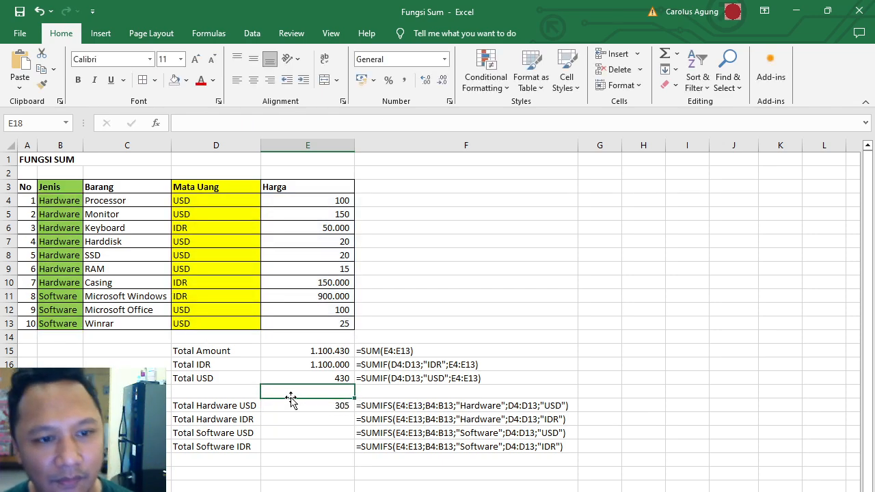
left_click(292, 405)
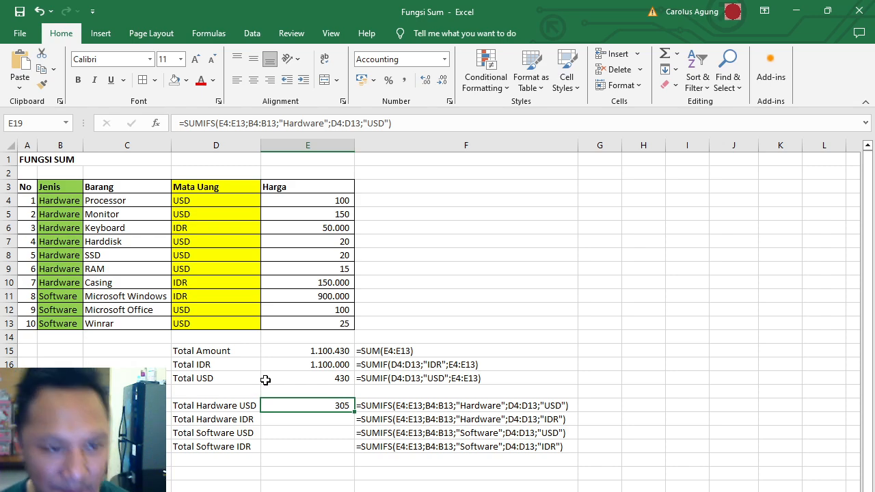
left_click(318, 200)
left_click(313, 215, "ctrl")
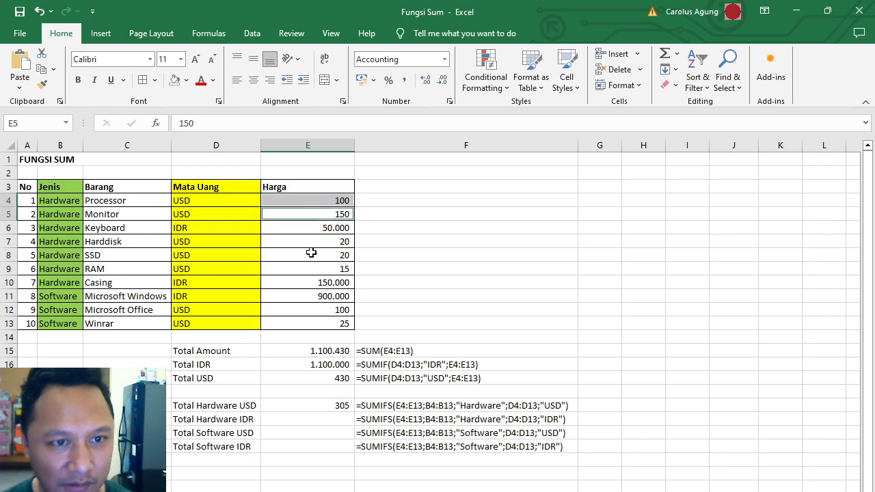
left_click(312, 242, "ctrl")
left_click(313, 255, "ctrl")
left_click(314, 271, "ctrl")
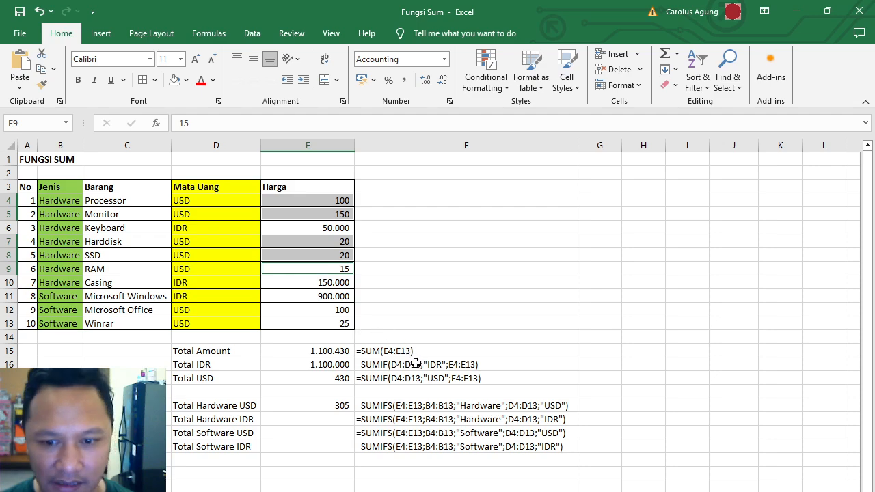
Start a SUMIFS formula in E20 for Total Hardware IDR, using the prices in E4:E13 as the sum range.
left_click(328, 424)
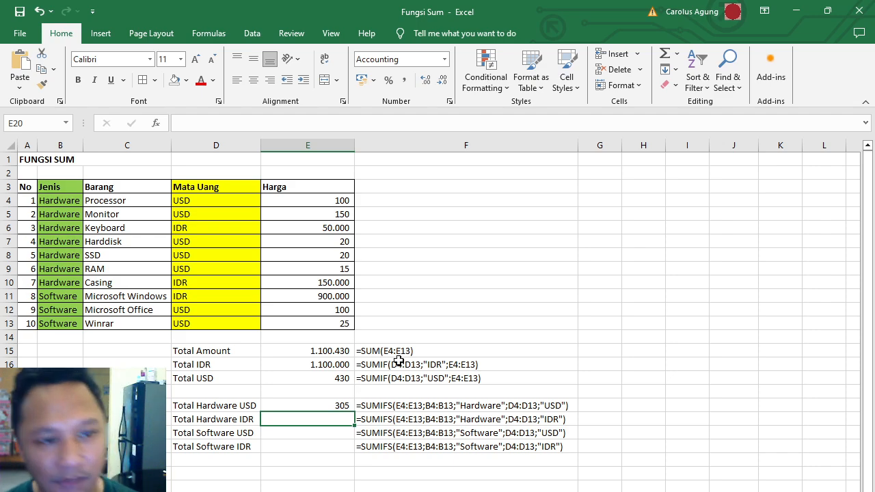
type("=")
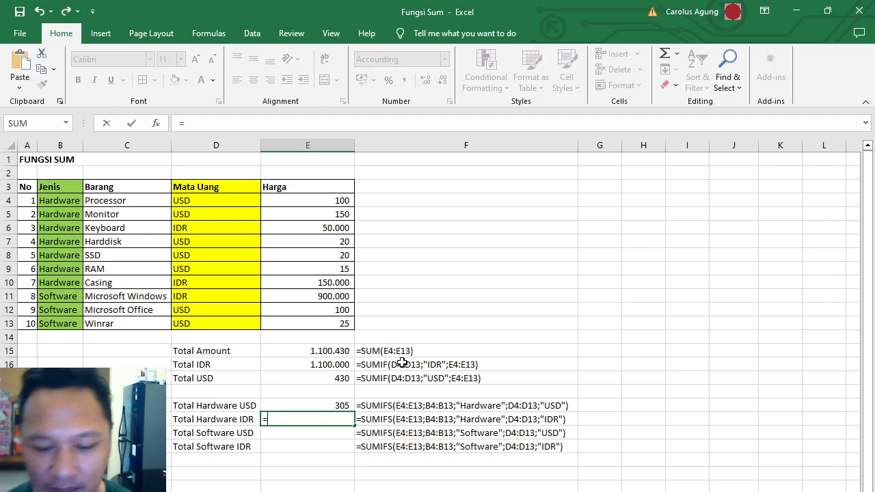
type("sum")
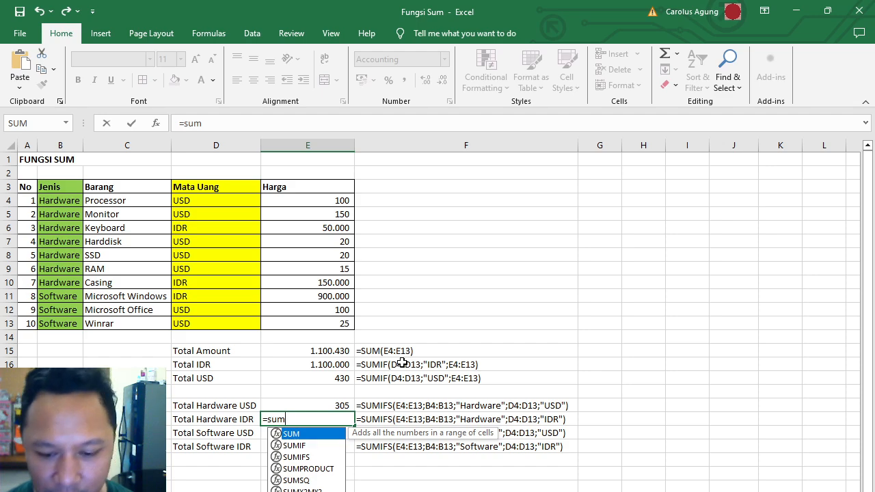
type("ifs")
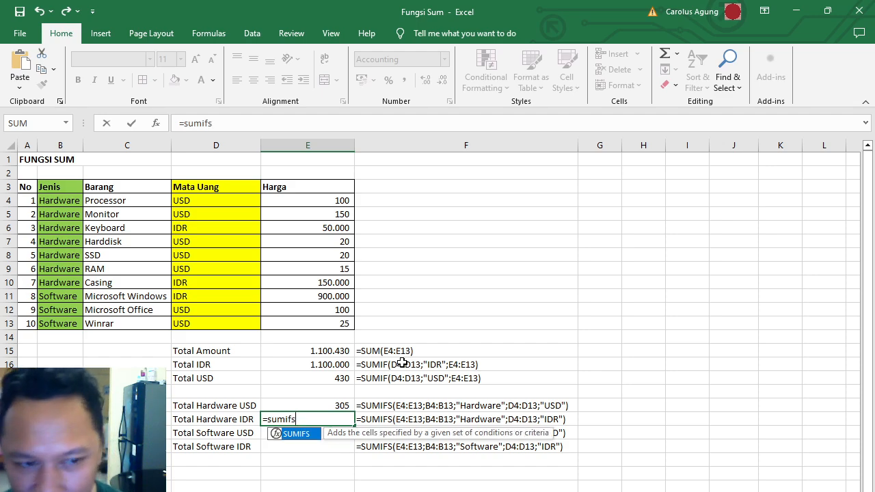
type("(")
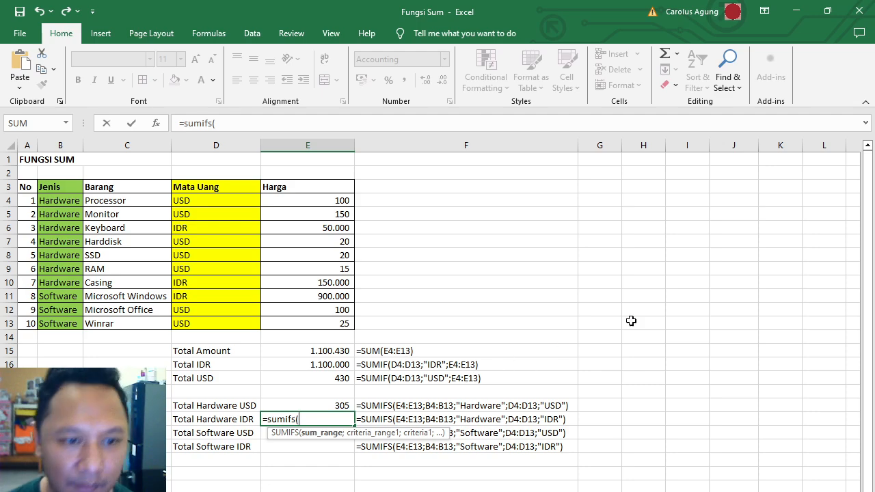
left_click(340, 200)
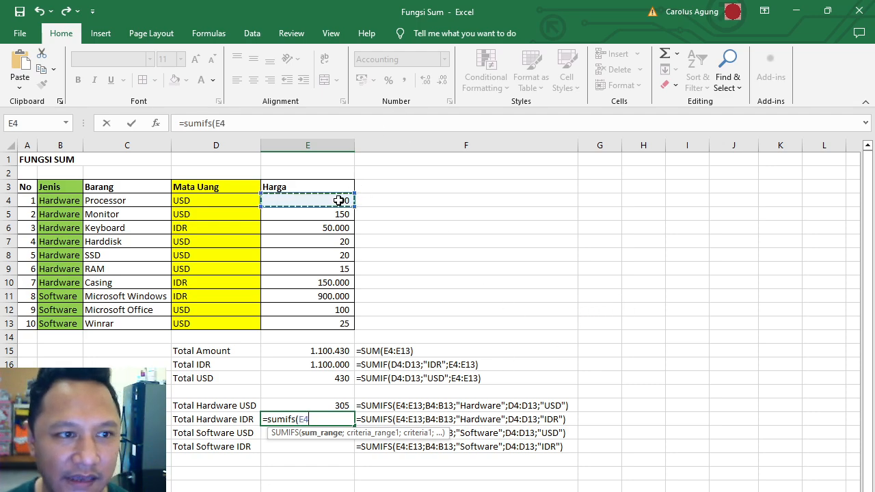
left_click_drag(340, 200, 329, 323)
type(";")
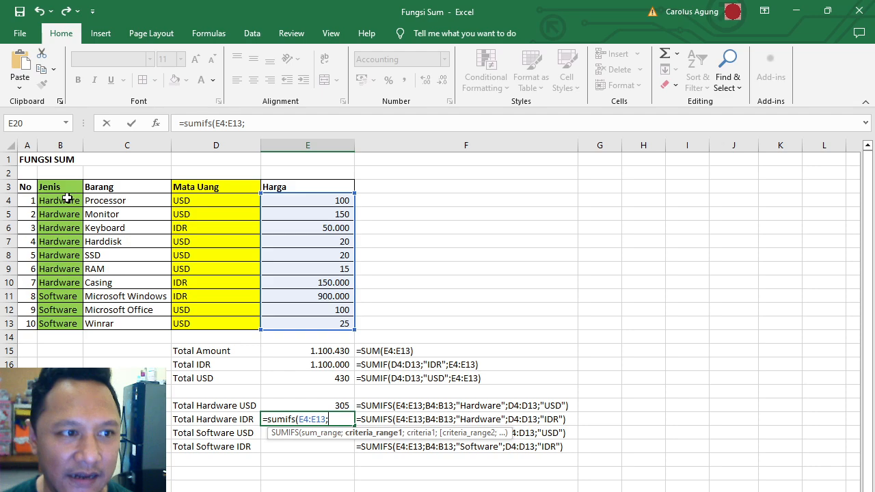
Add Jenis range B4:B13 with the criterion "Hardware" as the first condition of the E20 formula, rejecting the suggested formula correction.
left_click_drag(66, 200, 55, 320)
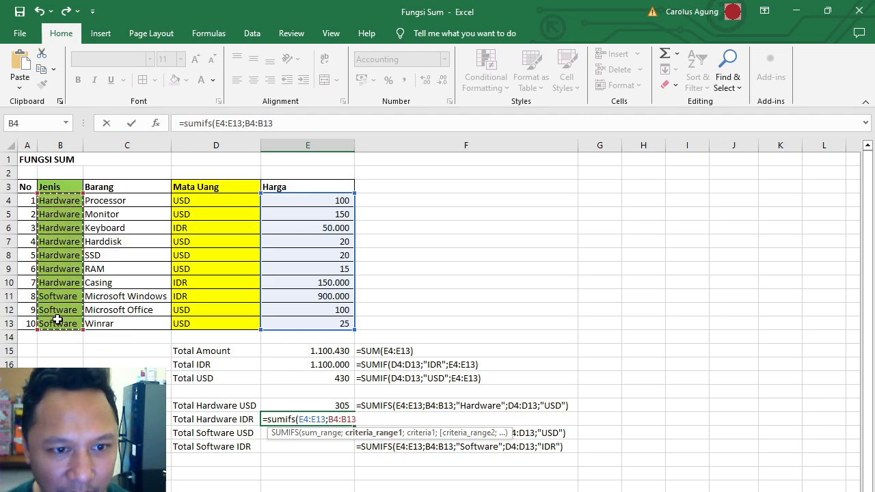
type(";")
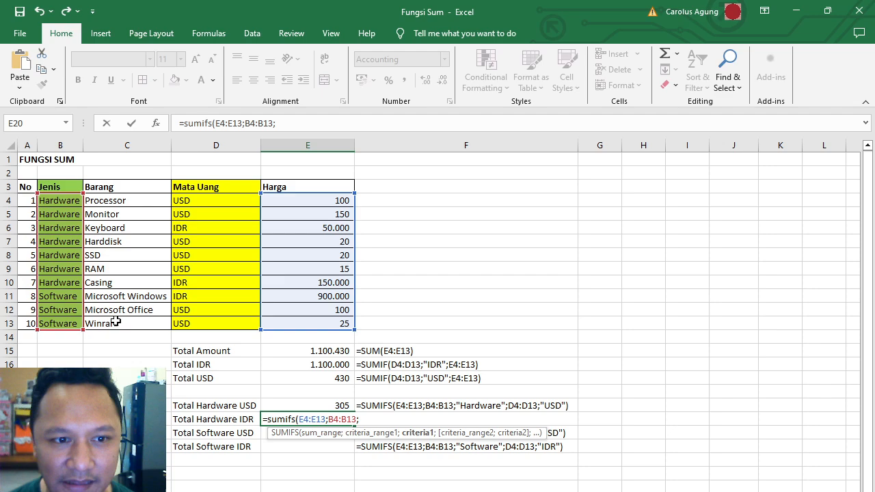
type("\"Har")
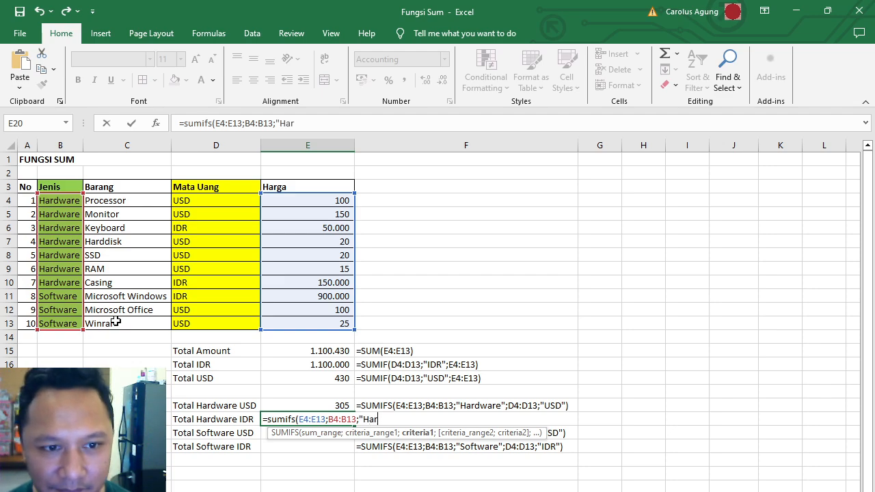
type("dware")
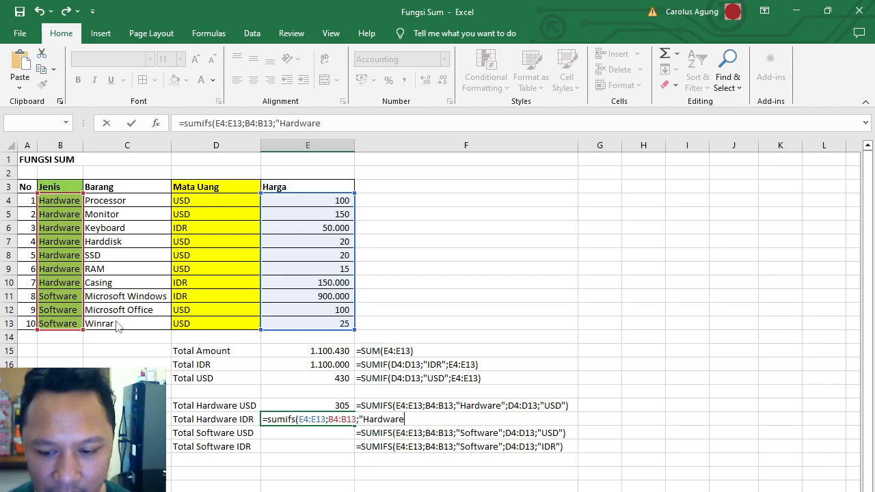
key("Return")
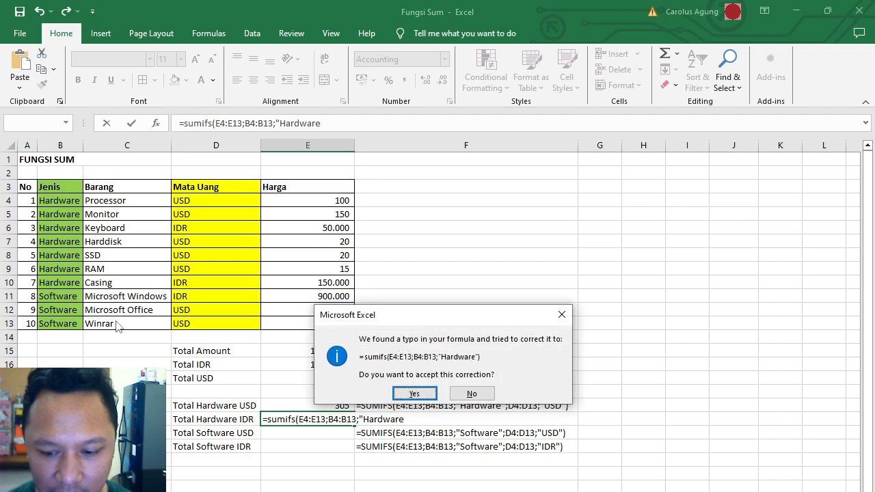
left_click(470, 395)
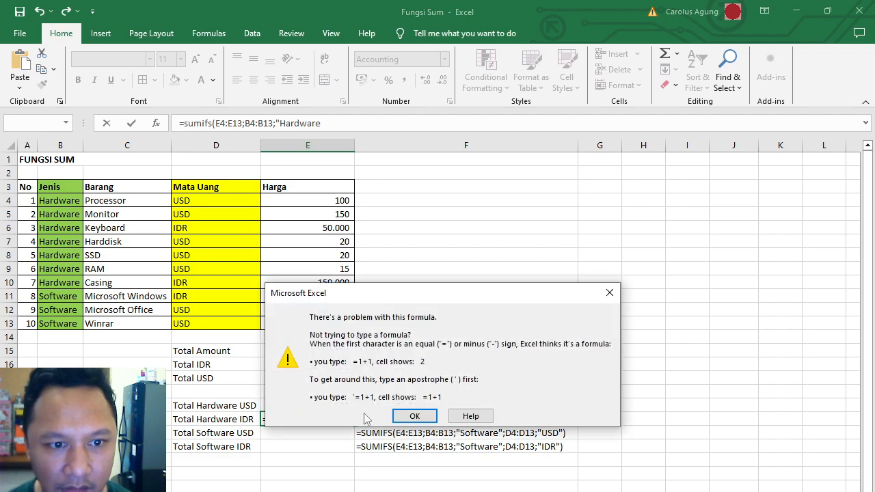
left_click(413, 417)
left_click(413, 417)
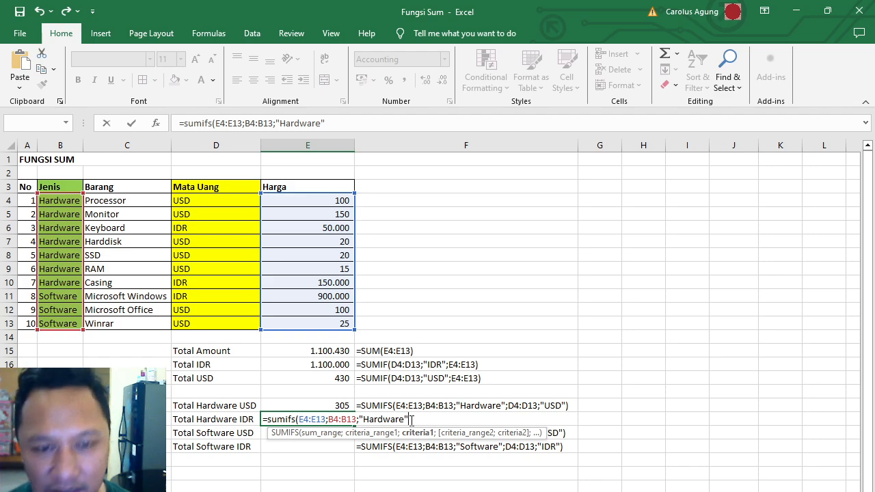
type(";")
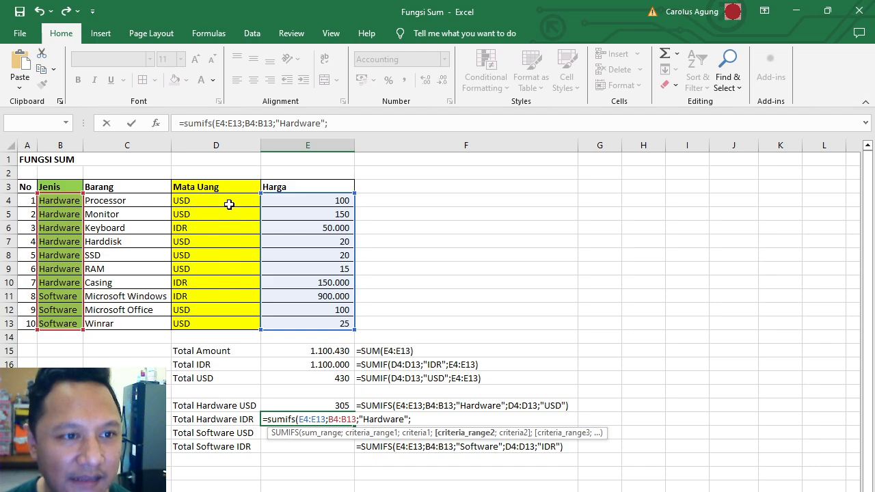
Add Mata Uang range D4:D13 with the criterion "IDR" as the second condition and complete the E20 formula.
left_click_drag(227, 200, 223, 323)
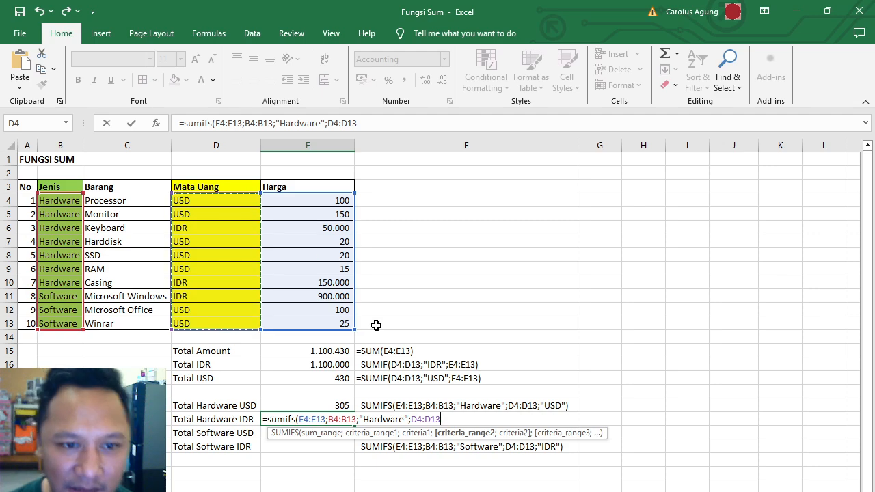
type(";")
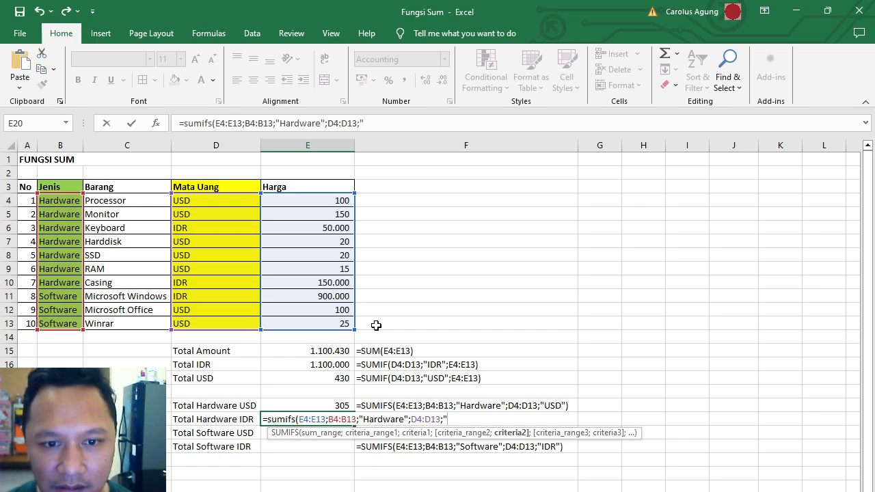
type("\"")
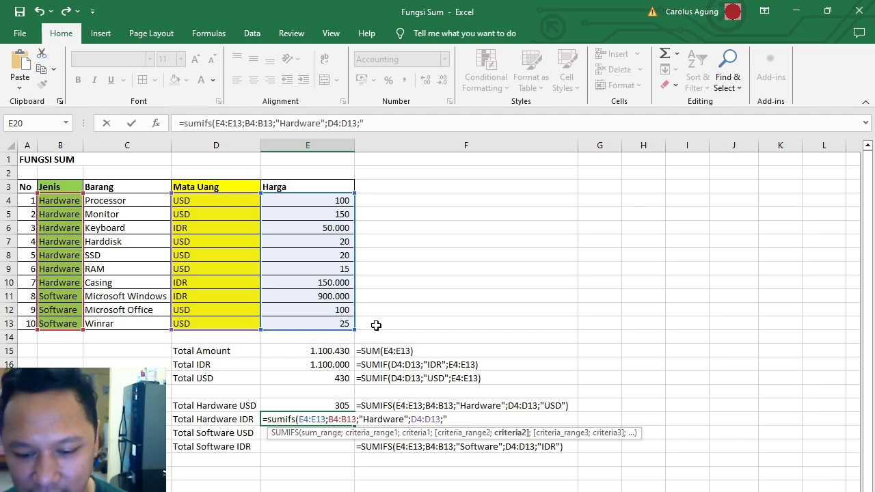
type("IDR\")")
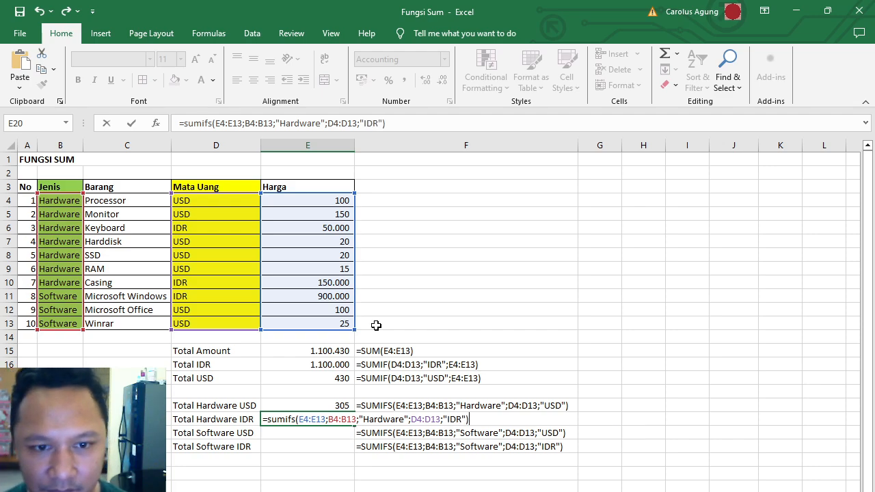
key("Return")
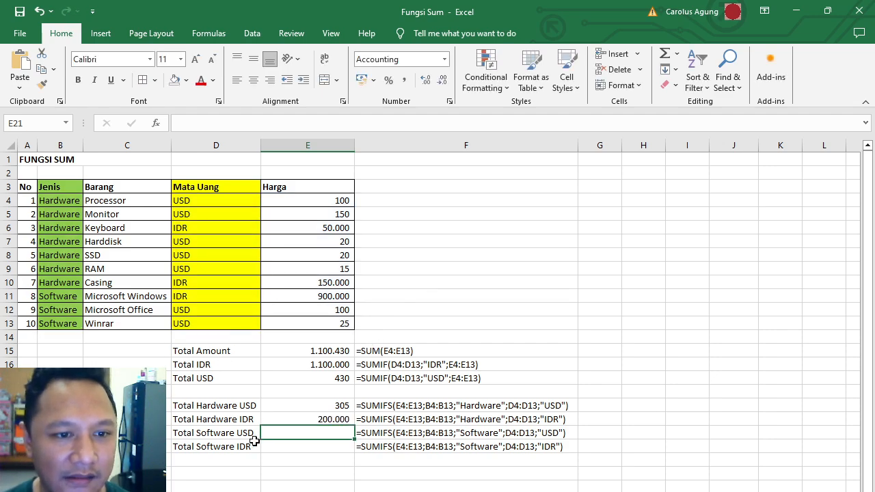
Review the E20 formula and select the hardware IDR prices E6 and E10 together to verify their sum.
left_click(314, 415)
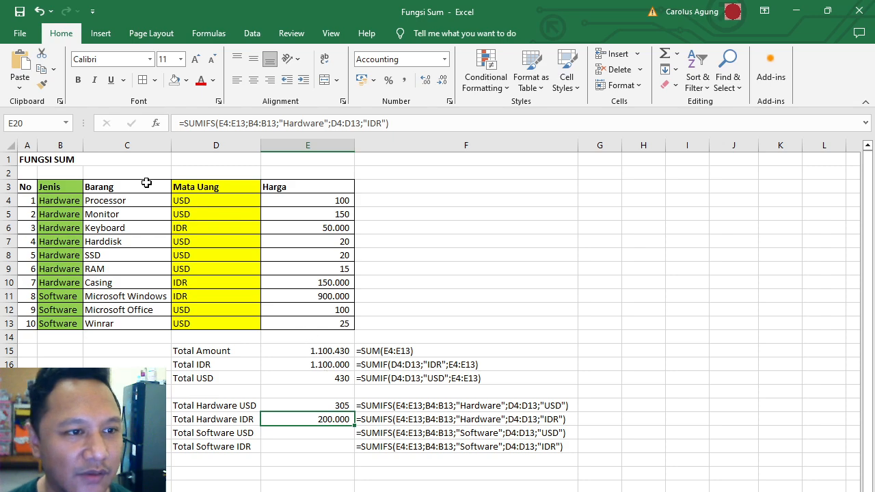
left_click(311, 230)
left_click(318, 282, "ctrl")
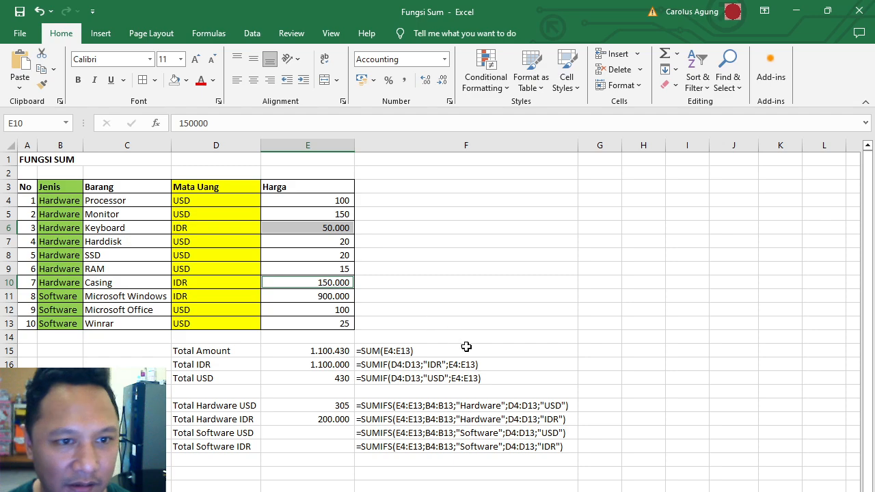
left_click(462, 311)
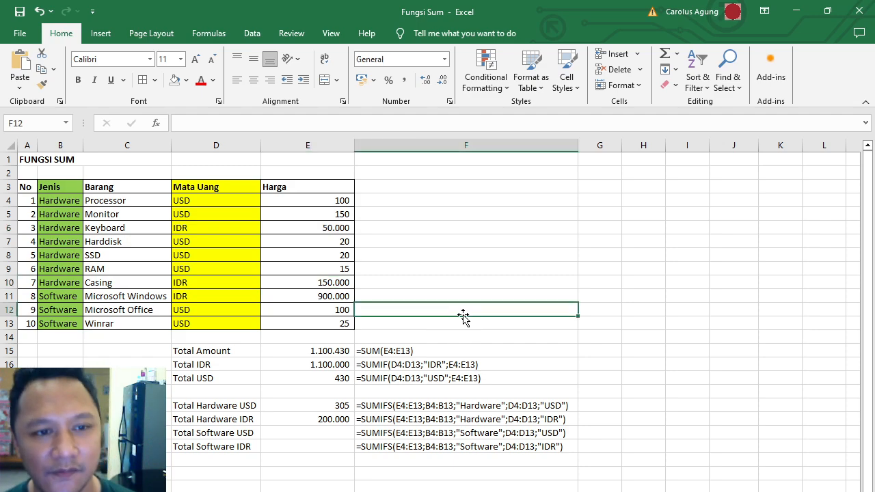
Start a SUMIFS formula in E21 for Total Software USD, using the prices in E4:E13 as the sum range.
left_click(327, 438)
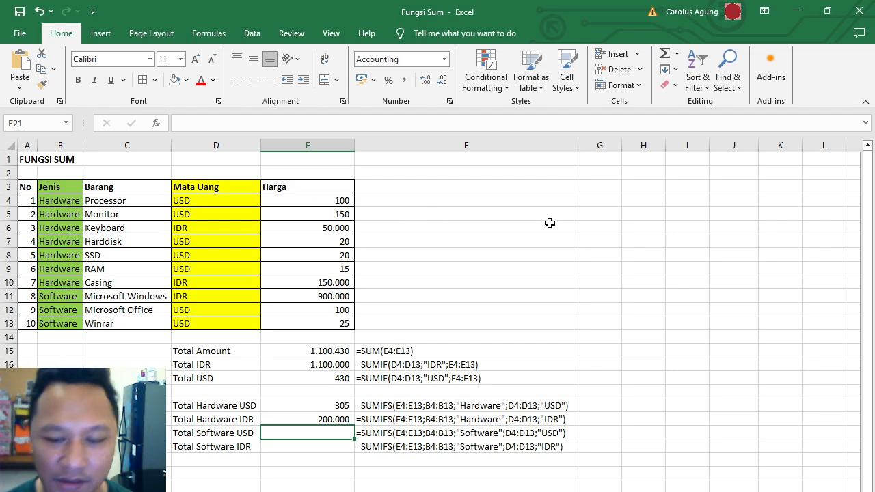
type("=sum")
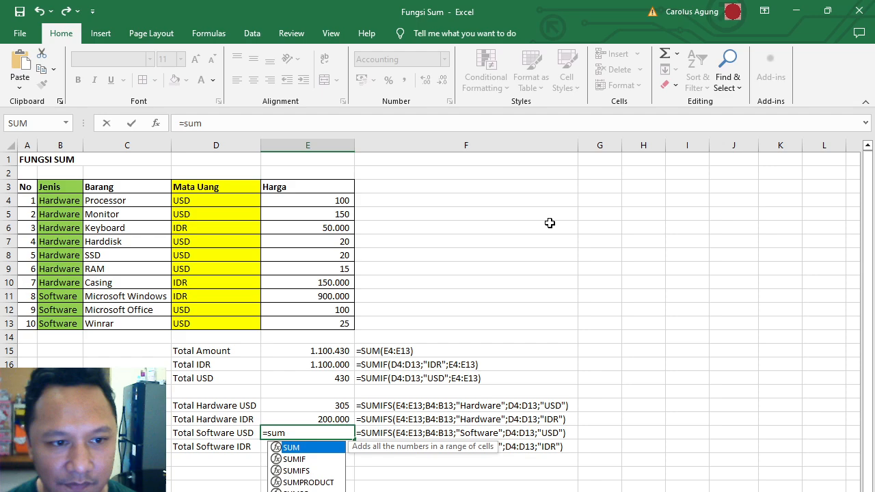
type("ifs(")
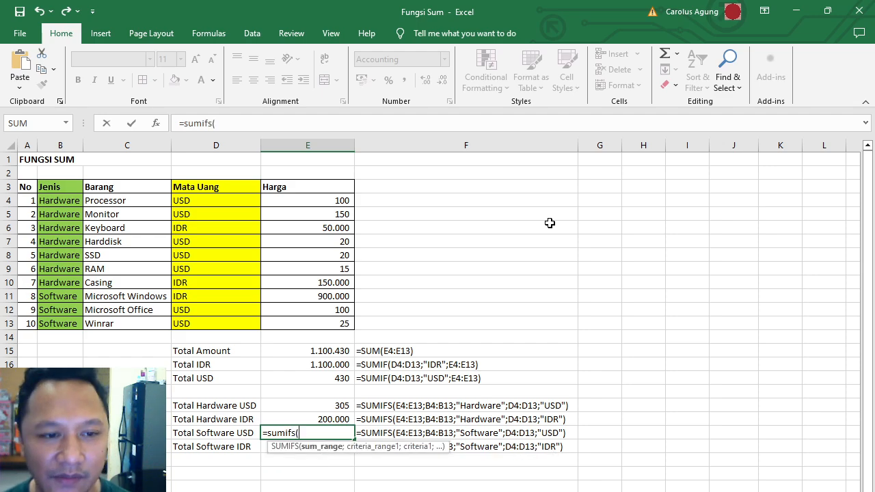
left_click(322, 203)
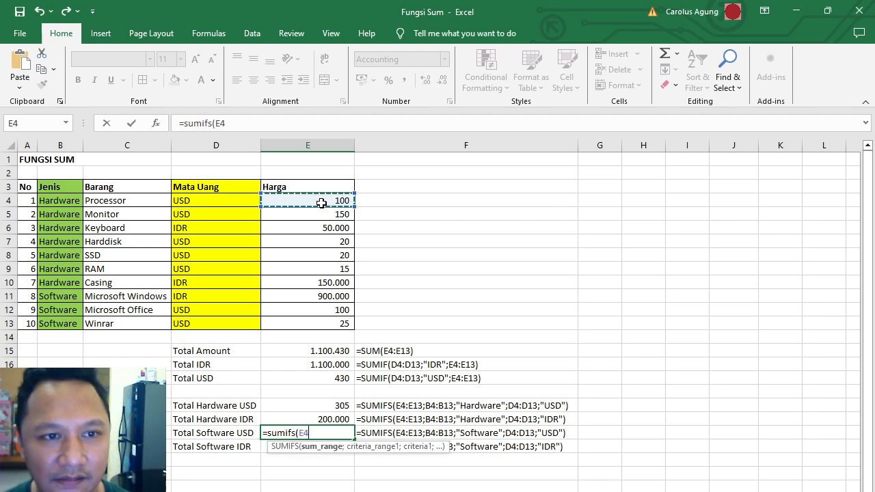
left_click_drag(321, 203, 322, 317)
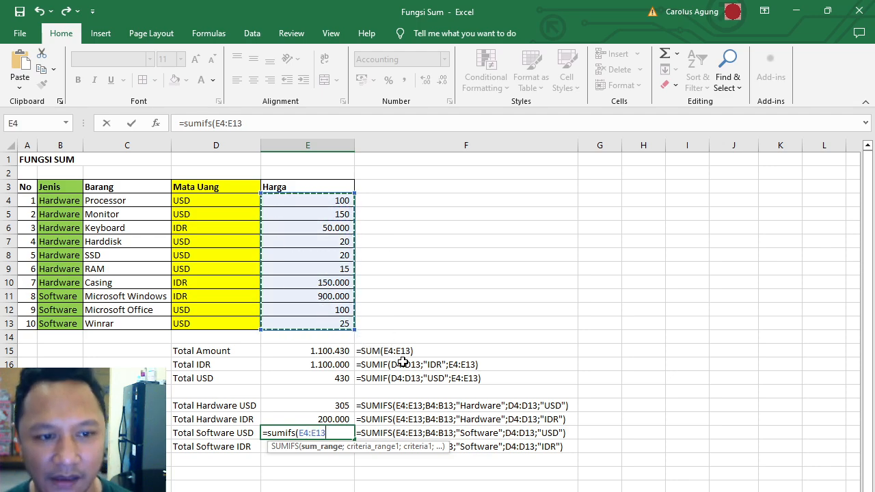
type(";")
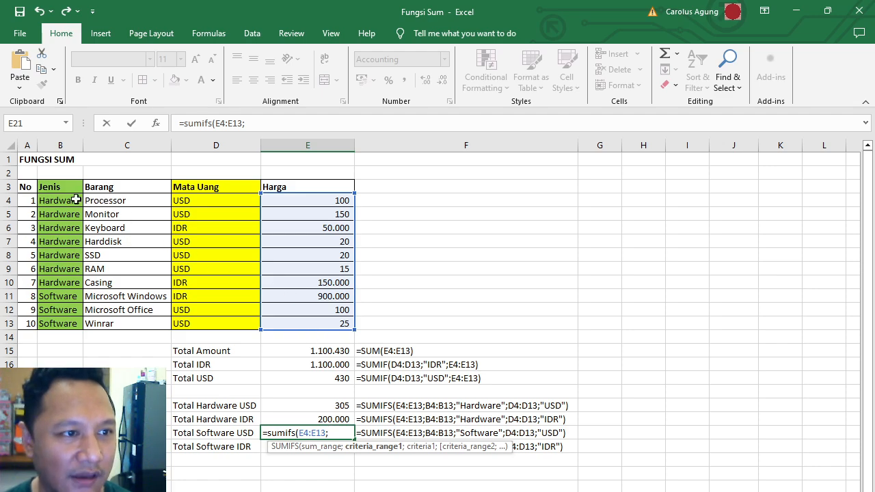
Add Jenis range B4:B13 with the criterion "Software" as the first condition of the E21 formula.
left_click_drag(74, 200, 69, 324)
type(";")
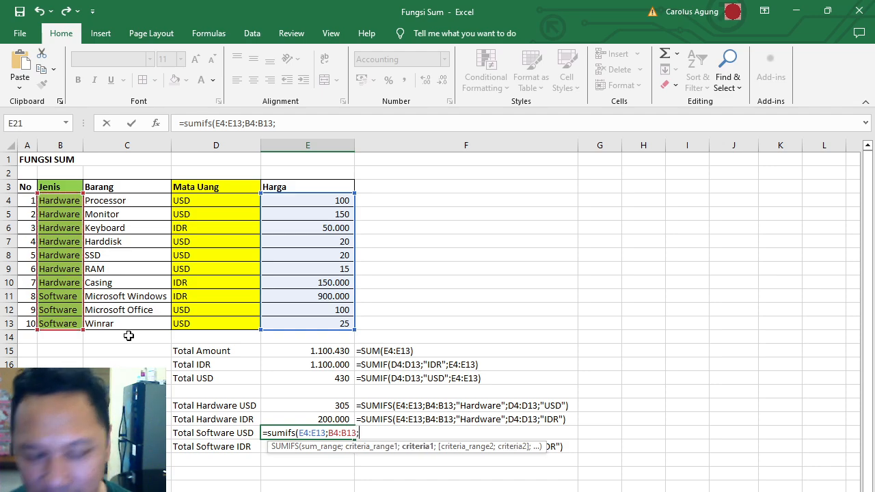
type("\"")
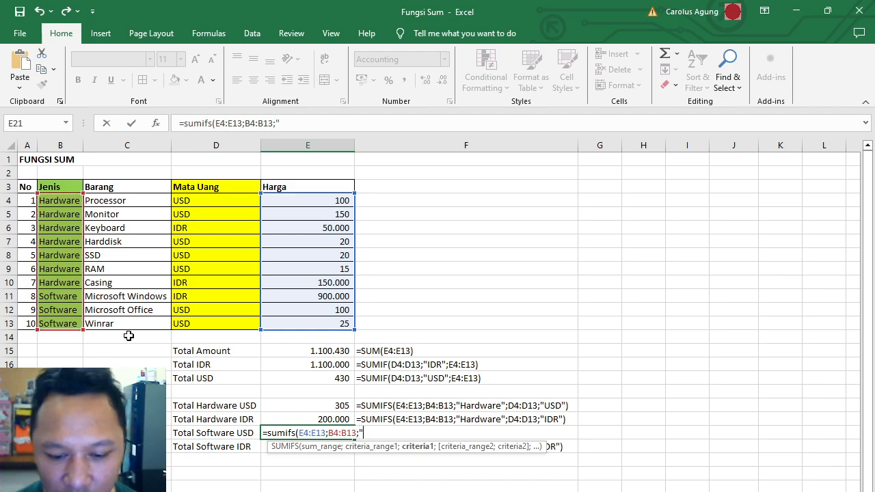
type("Soft")
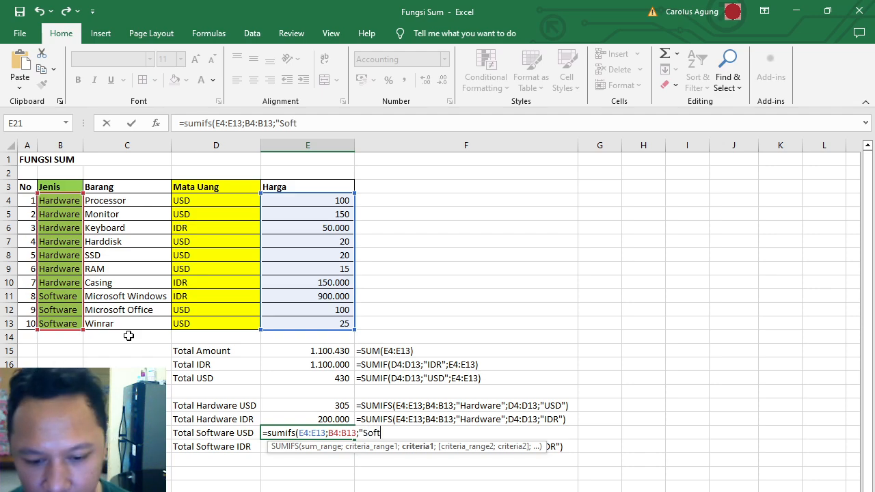
type("ware\"")
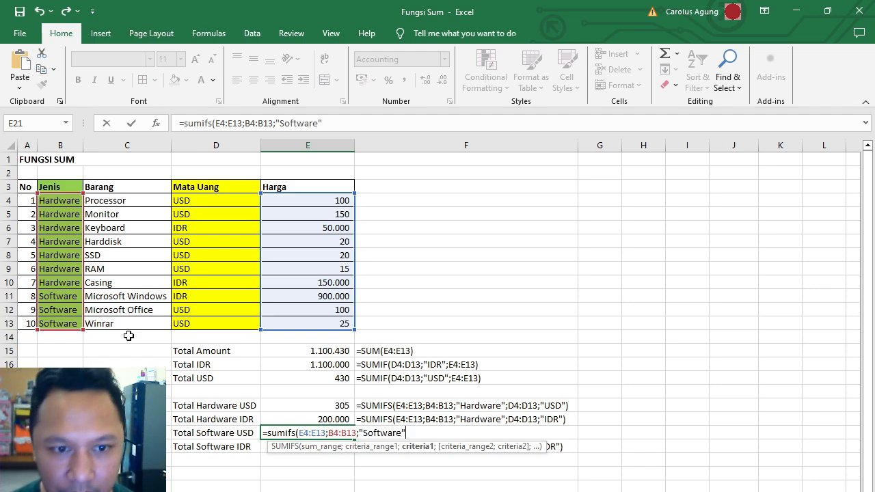
type(";")
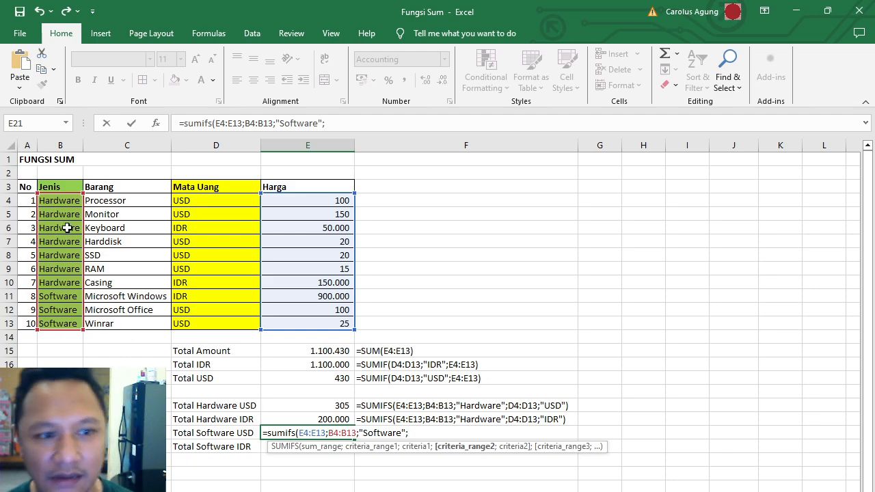
Complete the E21 formula with Mata Uang range D4:D13 and the criterion "USD", and select the software USD prices E12:E13 to verify the sum.
left_click(231, 199)
left_click_drag(231, 199, 223, 326)
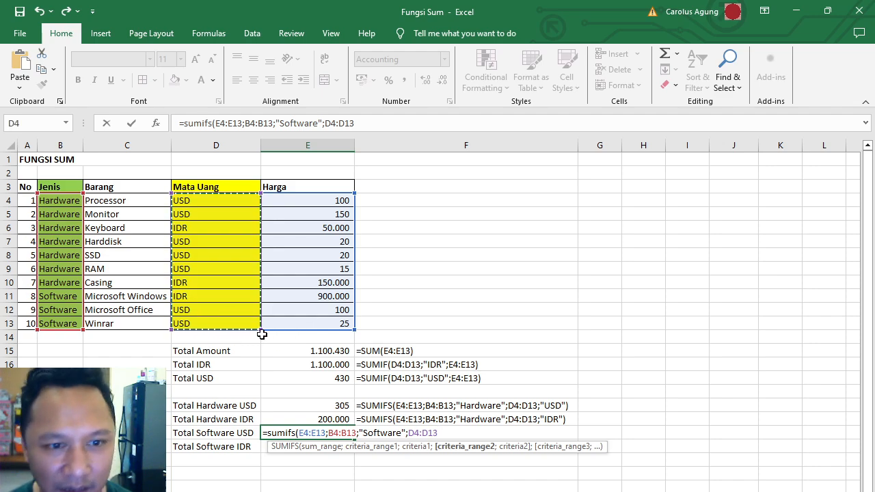
type(";")
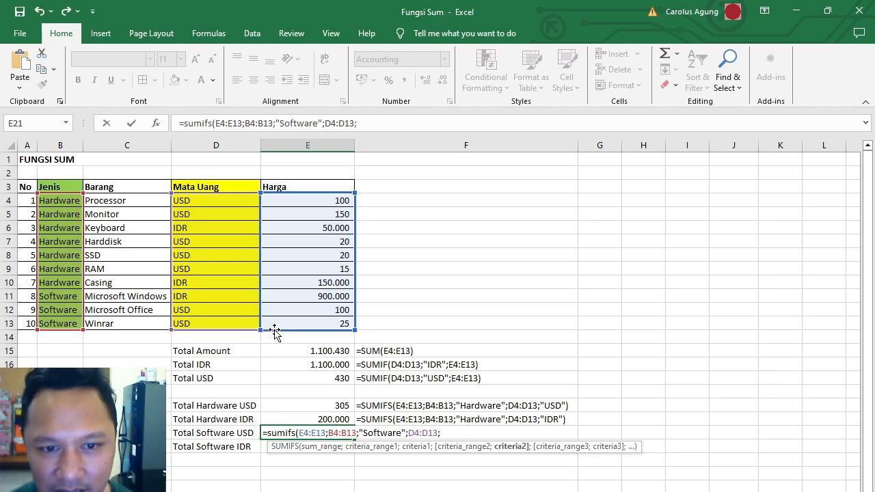
type("\"")
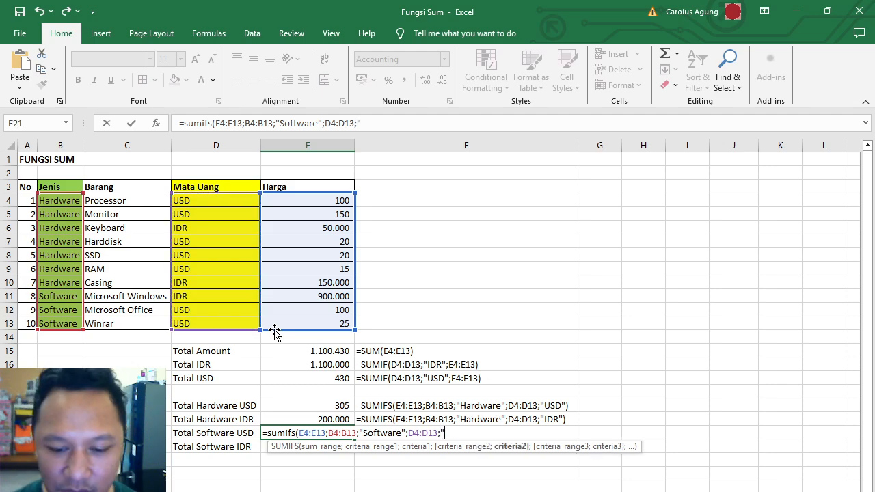
type("USD\")")
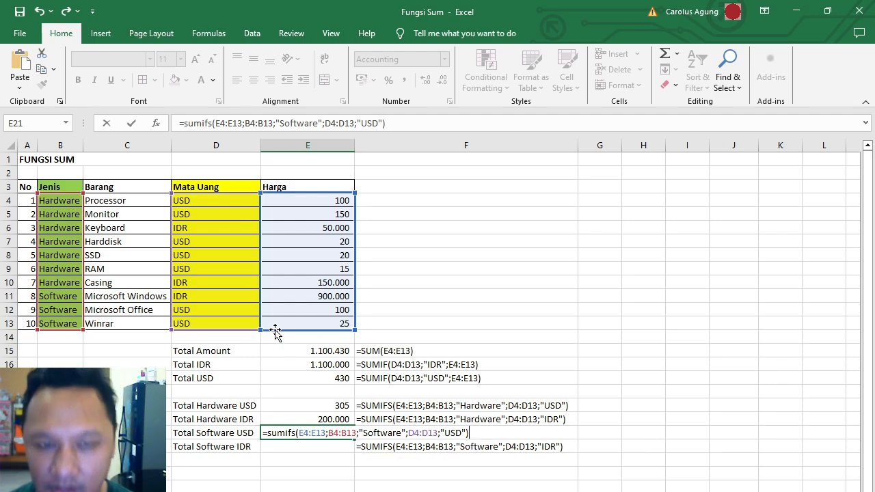
key("Return")
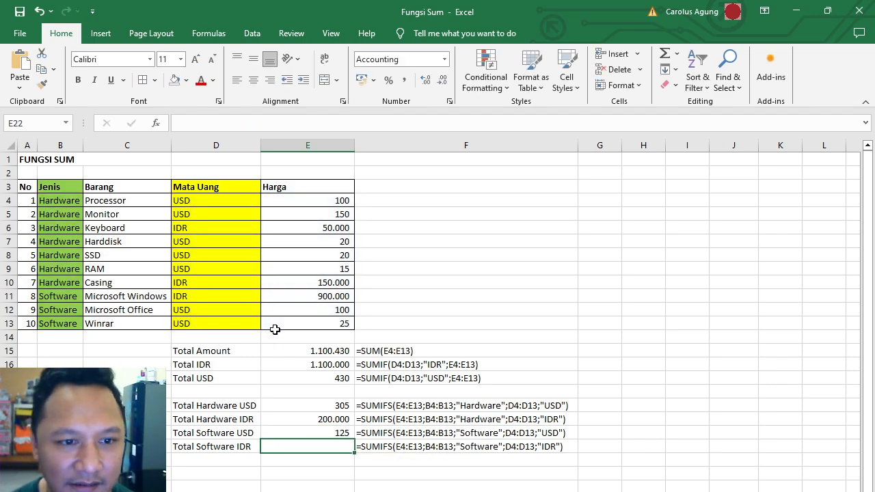
left_click(328, 298)
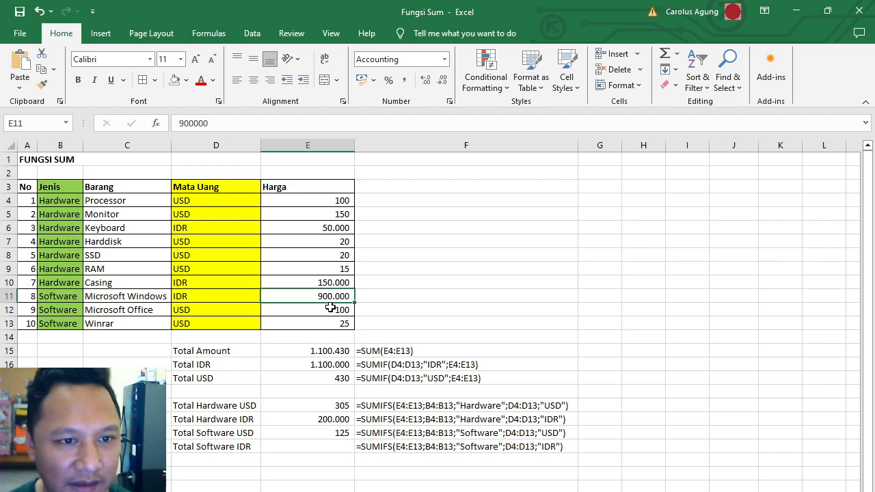
left_click_drag(328, 309, 330, 323)
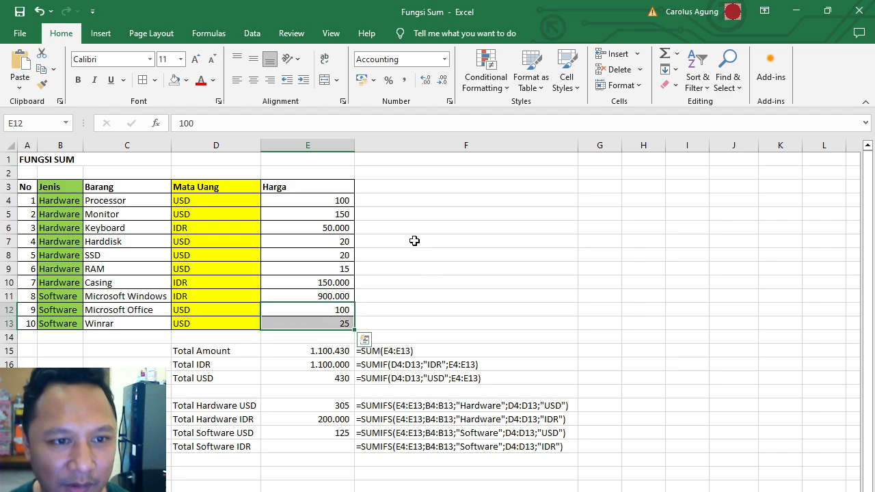
Start a SUMIFS formula in E22 for Total Software IDR, using the prices in E4:E13 as the sum range.
left_click(325, 448)
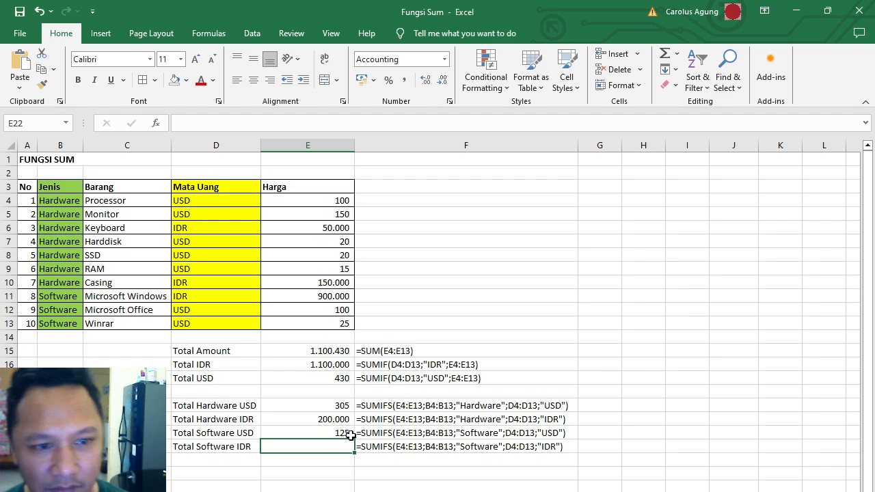
type("=sumifs")
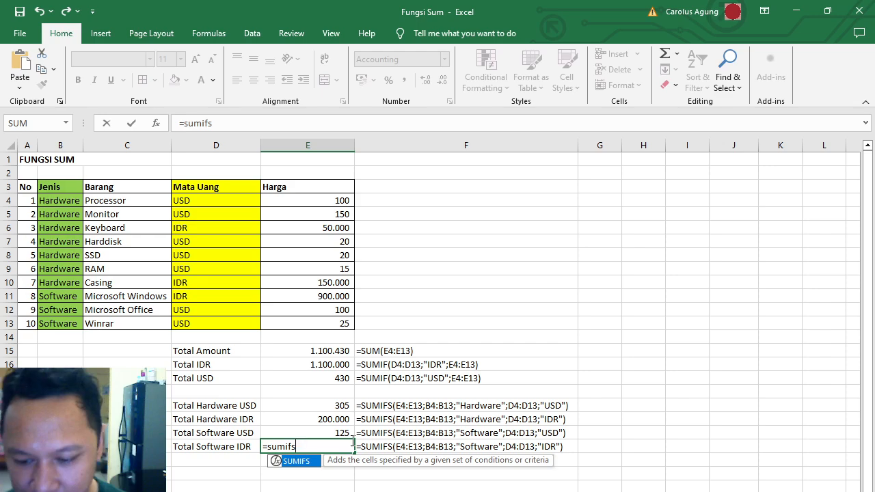
type("(")
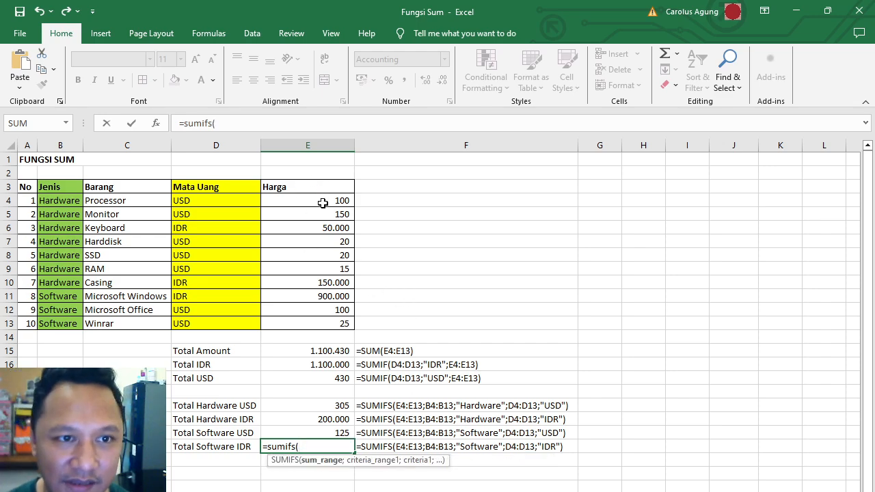
left_click_drag(323, 203, 322, 324)
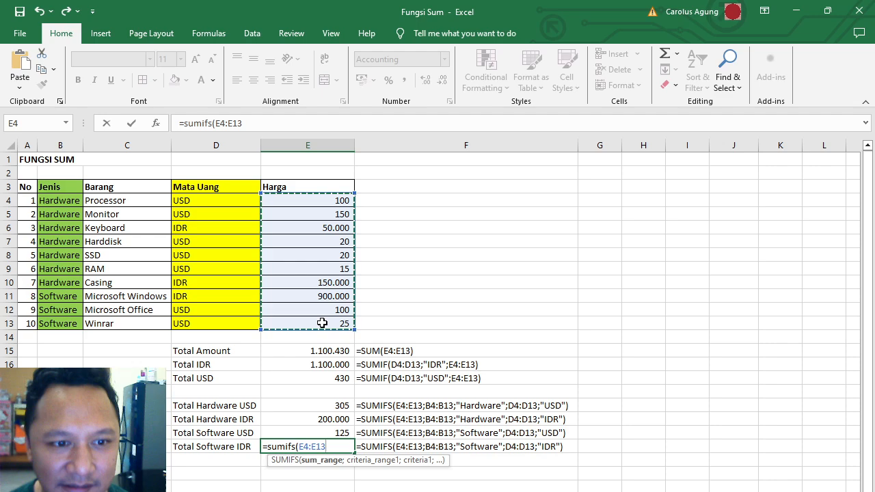
type(";")
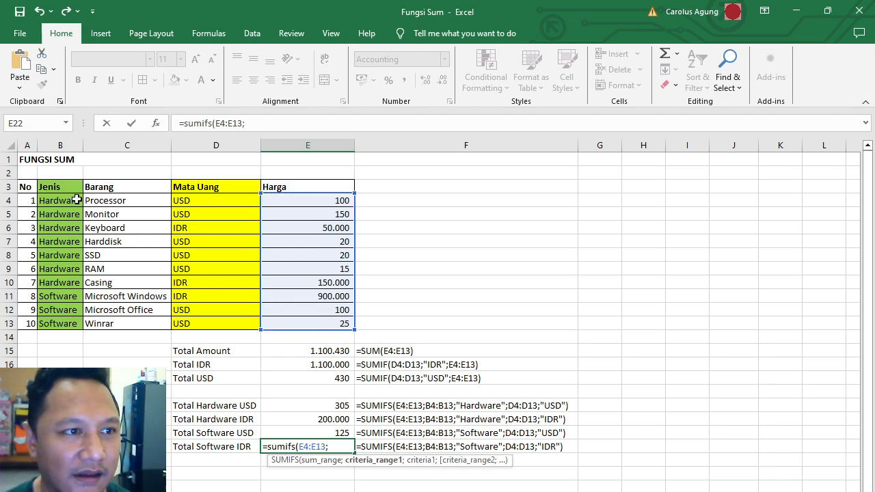
Add Jenis range B4:B13 with the criterion "Software" as the first condition of the E22 formula.
left_click_drag(63, 199, 67, 326)
type(";")
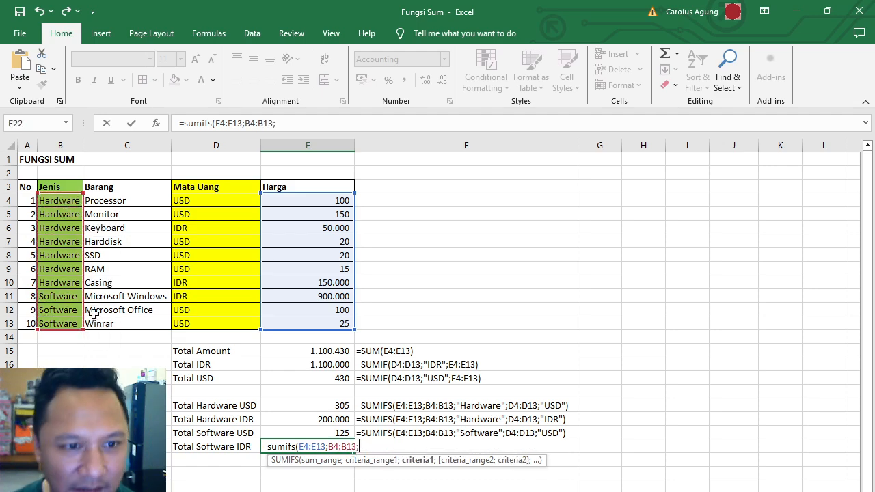
type("\"S")
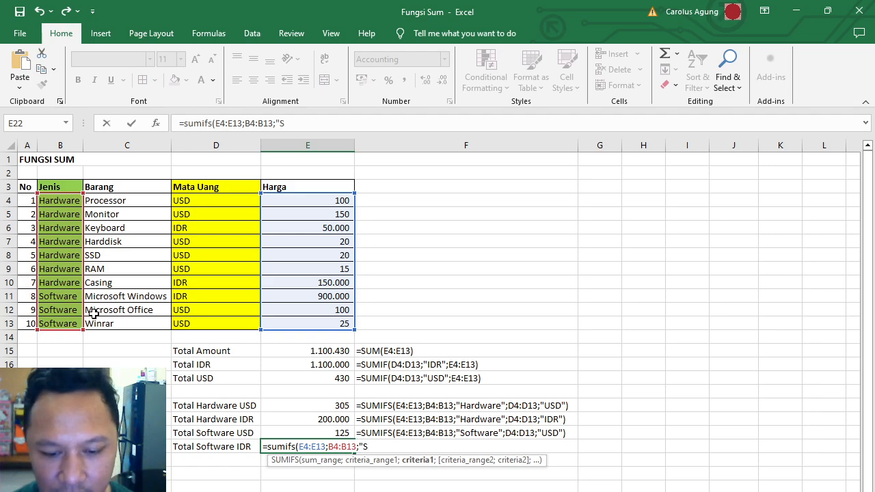
type("oftware")
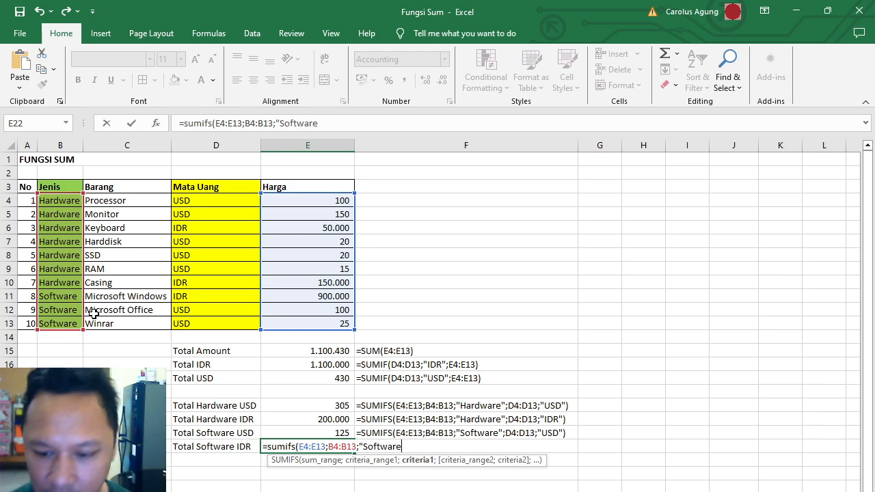
type("\";")
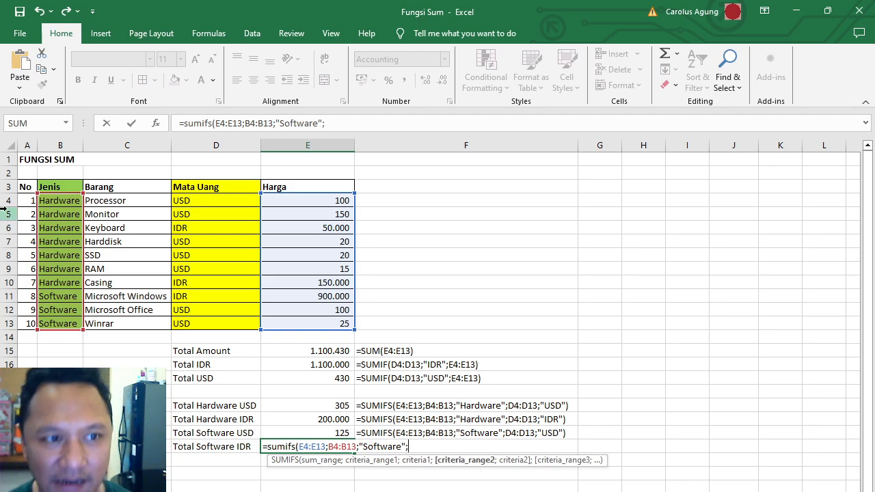
Complete the E22 formula with Mata Uang range D4:D13 and the criterion "IDR", and check it against the software IDR price in E11.
left_click_drag(234, 200, 248, 319)
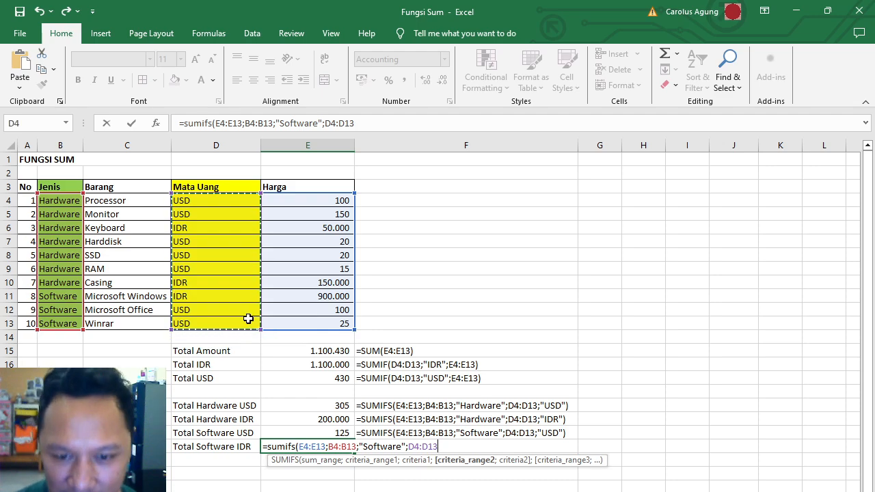
type(";\"ID")
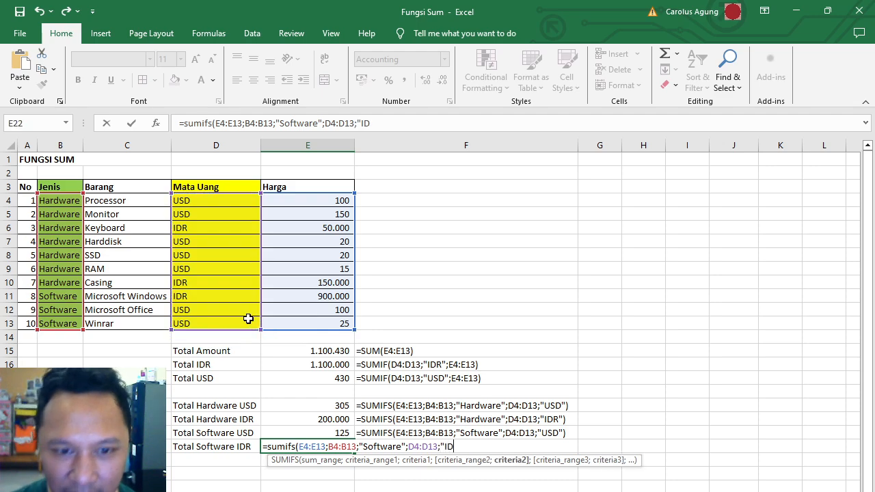
type("R\")")
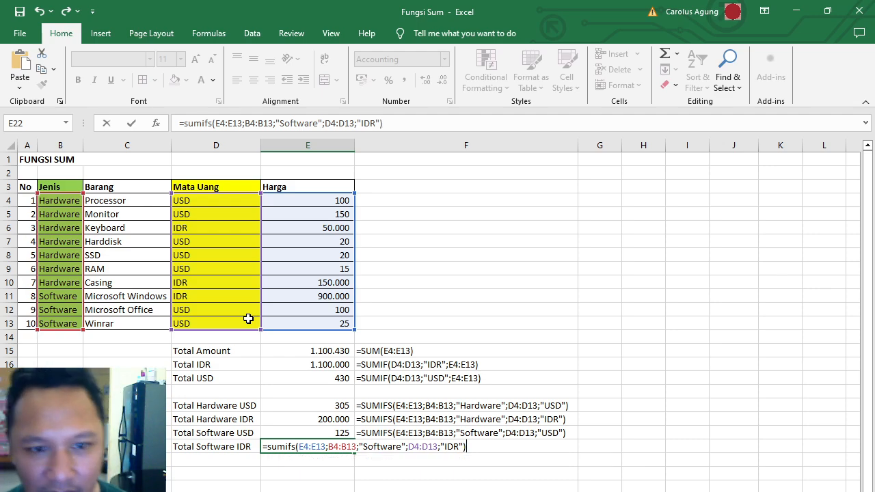
key("Return")
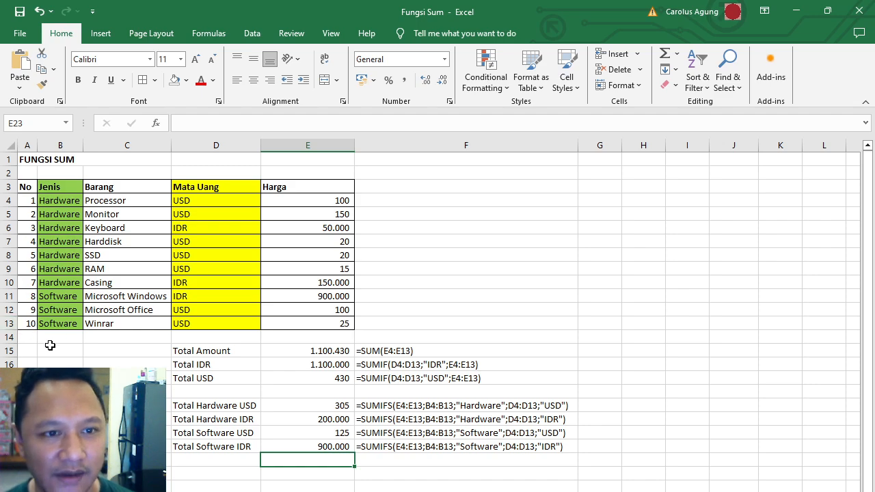
left_click(335, 294)
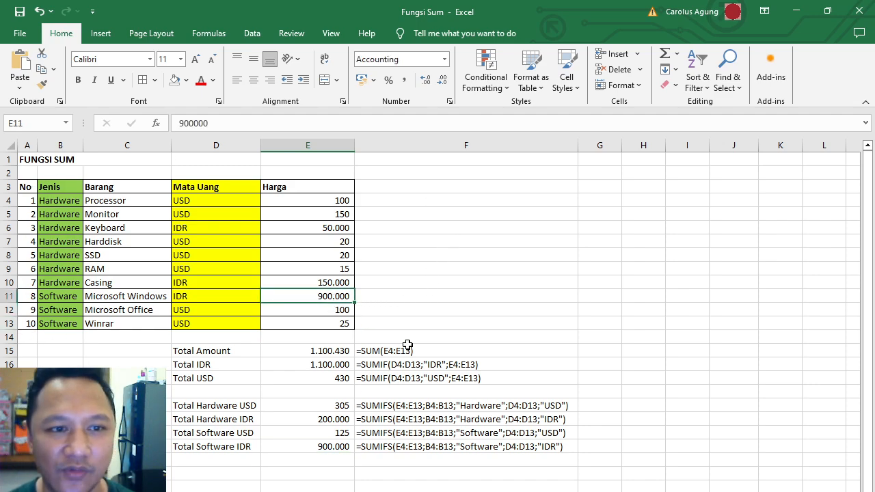
left_click(614, 160)
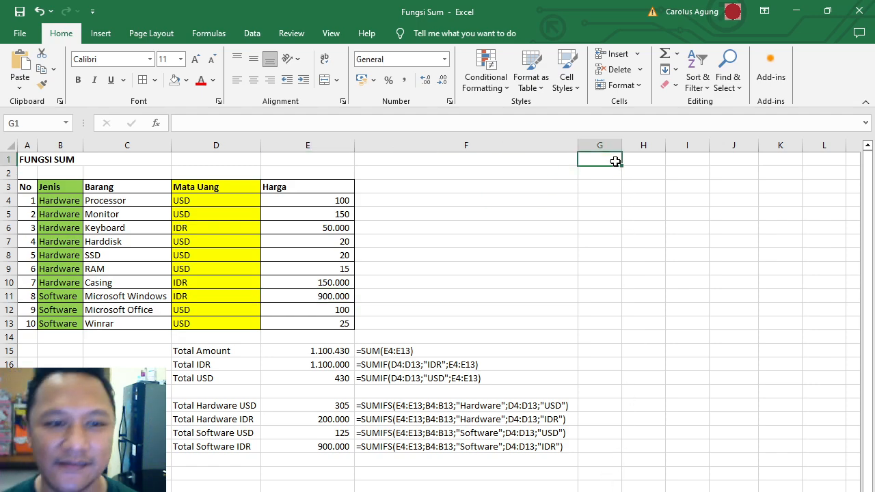